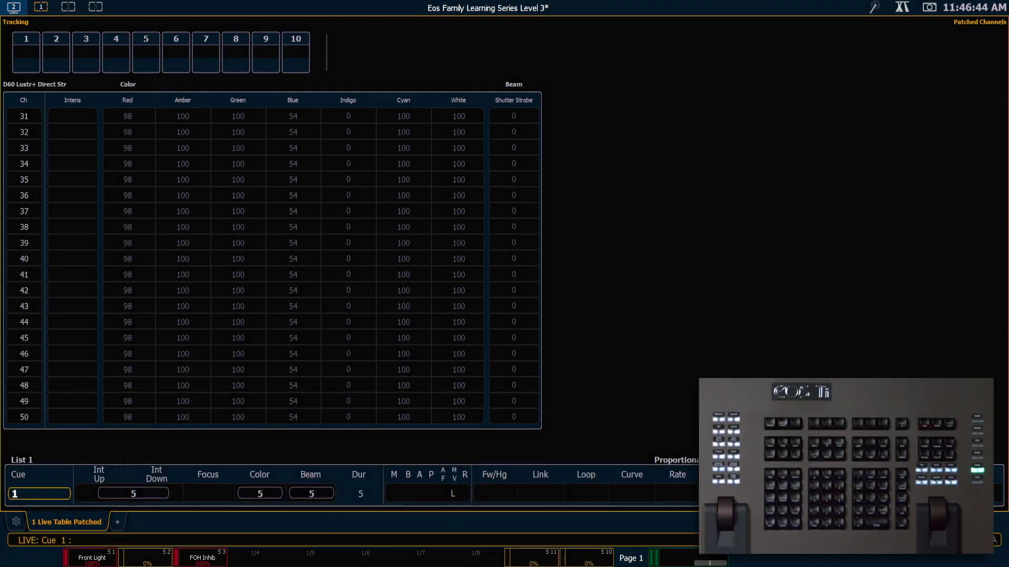
Step: Open the group list and create group 31 containing channels 301 thru 312
key(g)
key(g)
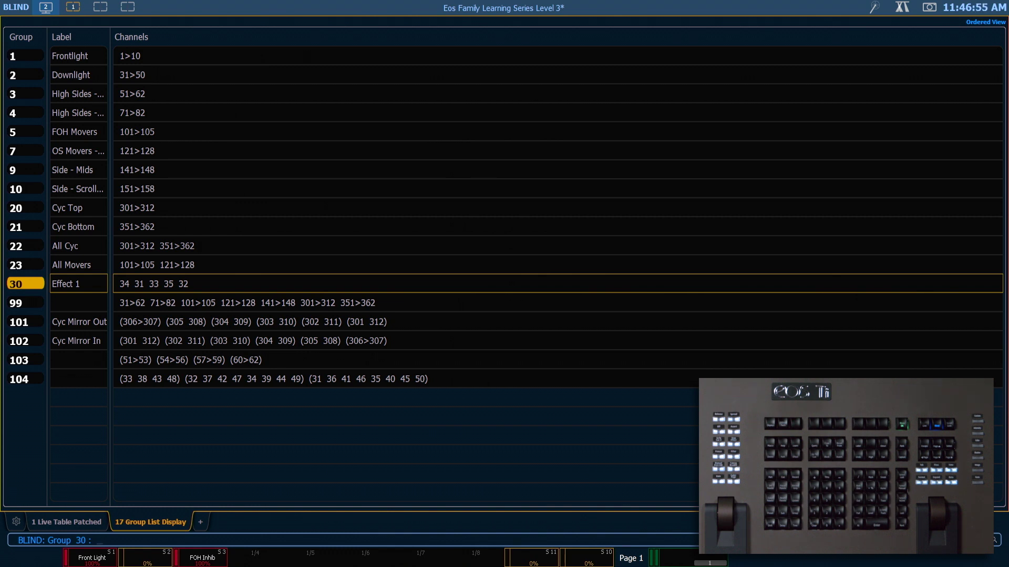
text(g31)
key(Return)
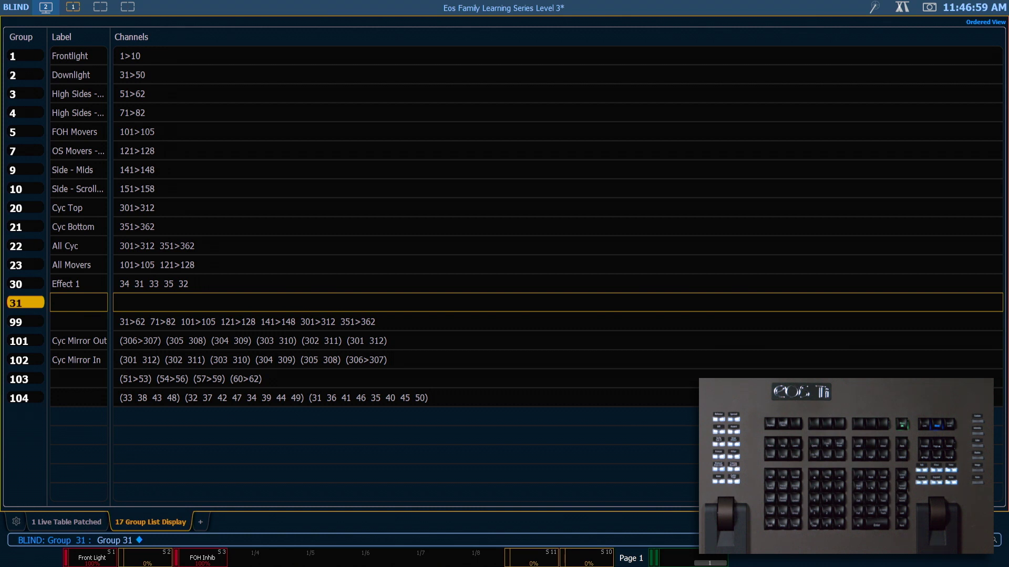
text(301t312)
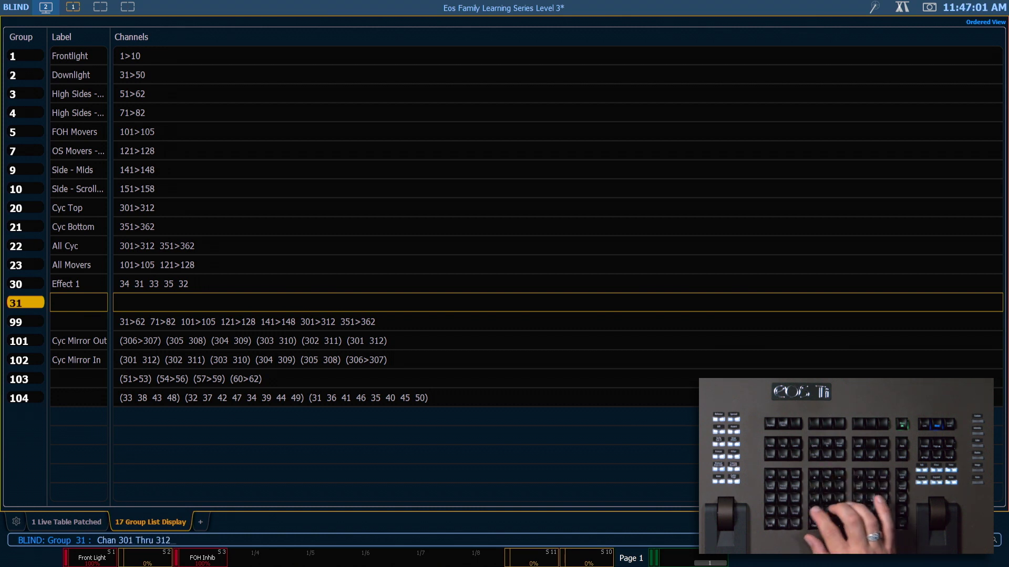
key(Return)
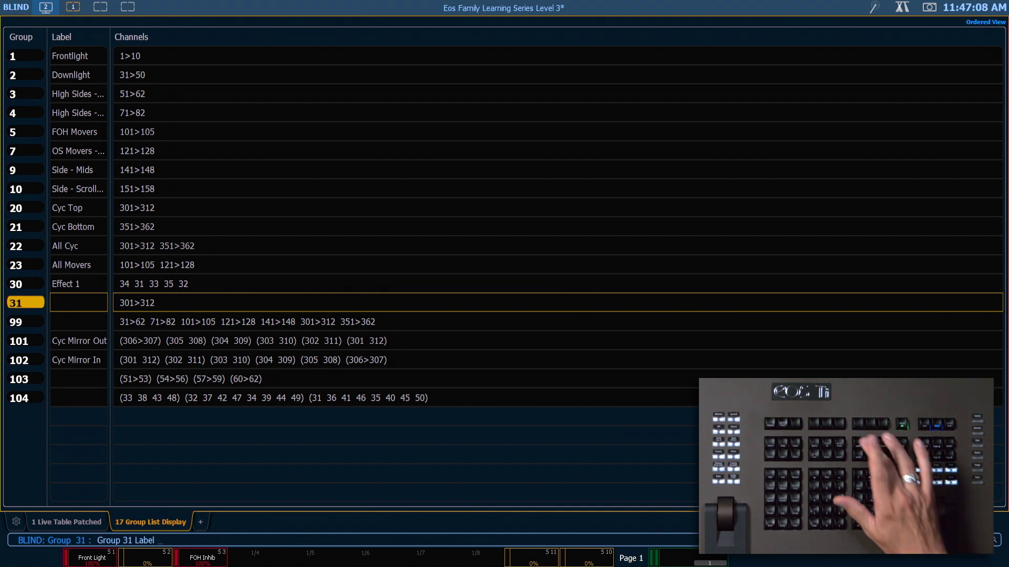
Step: Label group 31 "MC Whole"
text(l MC)
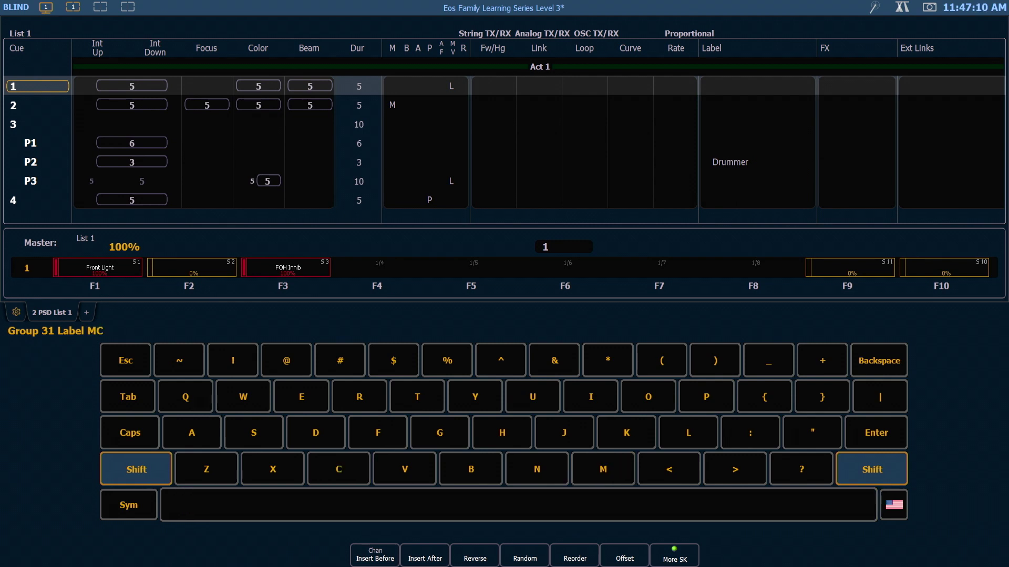
text( Wholoe)
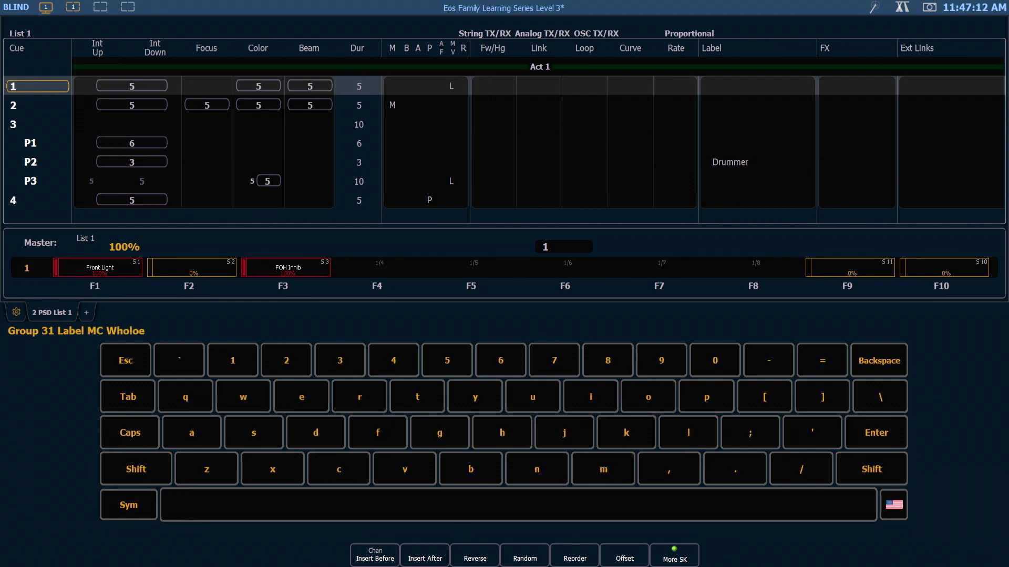
key(Return)
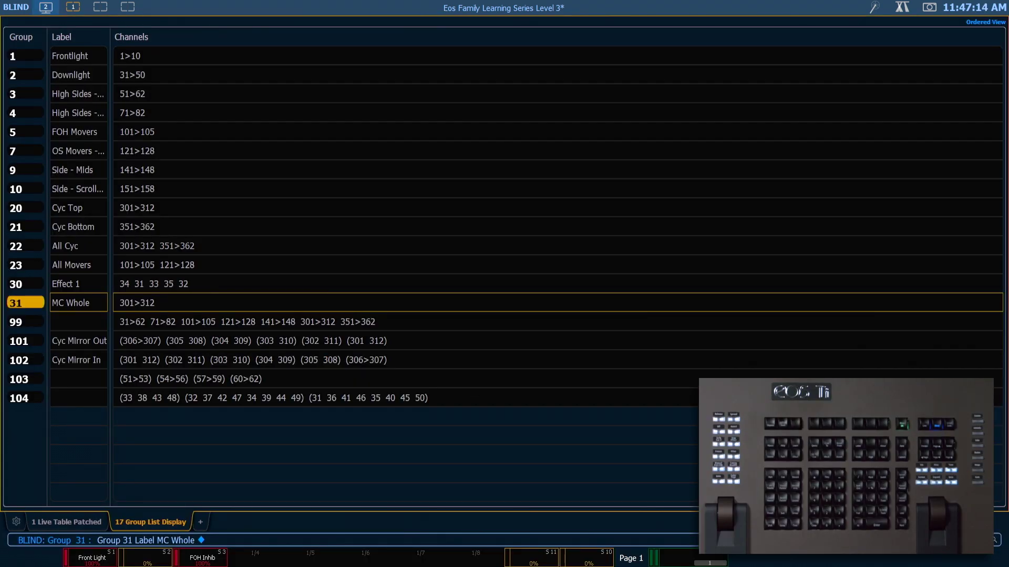
Step: Create group 32 containing channels 301 thru 312 with the Cells Only option
text(32)
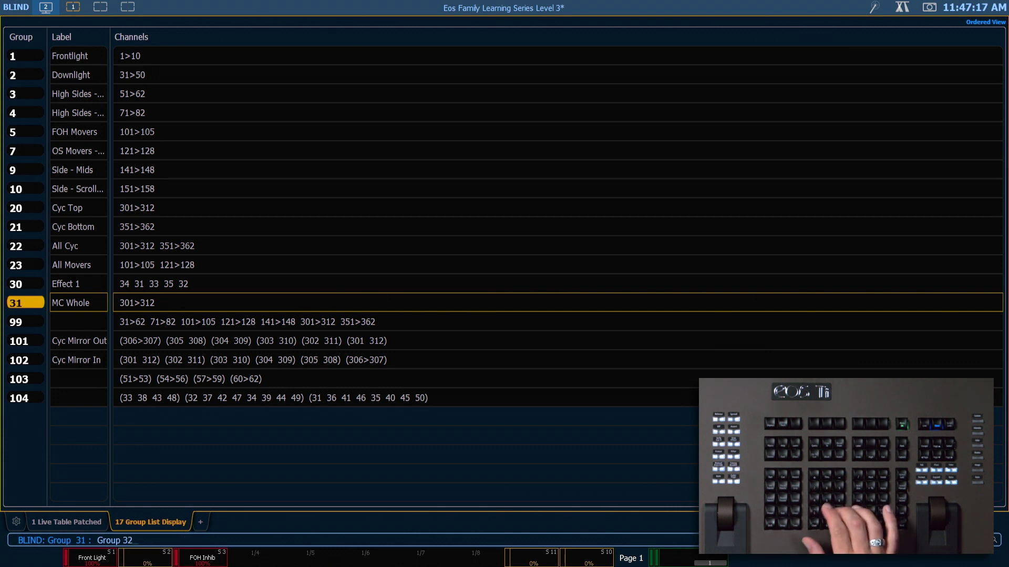
key(Return)
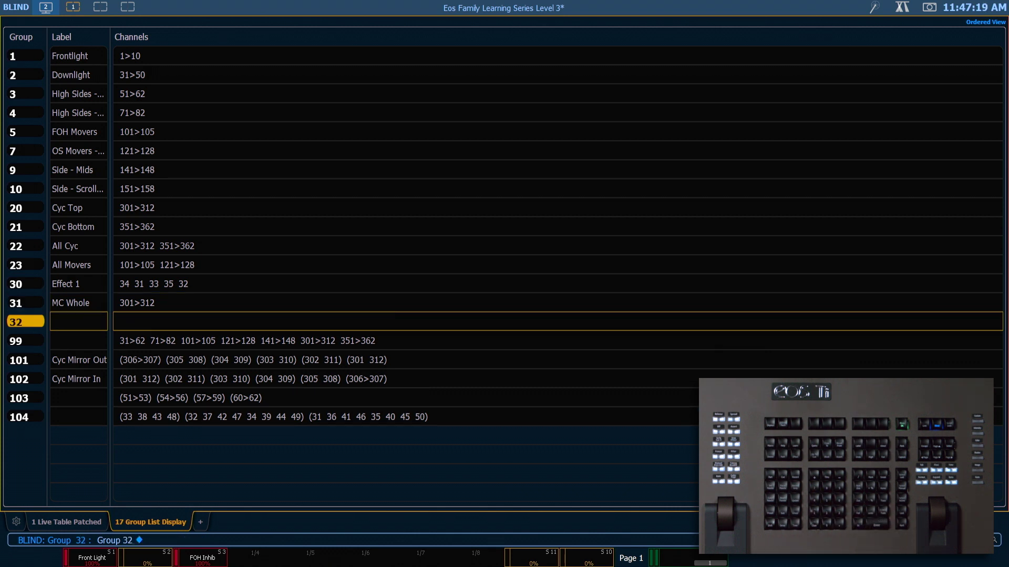
text(301t312)
key(Return)
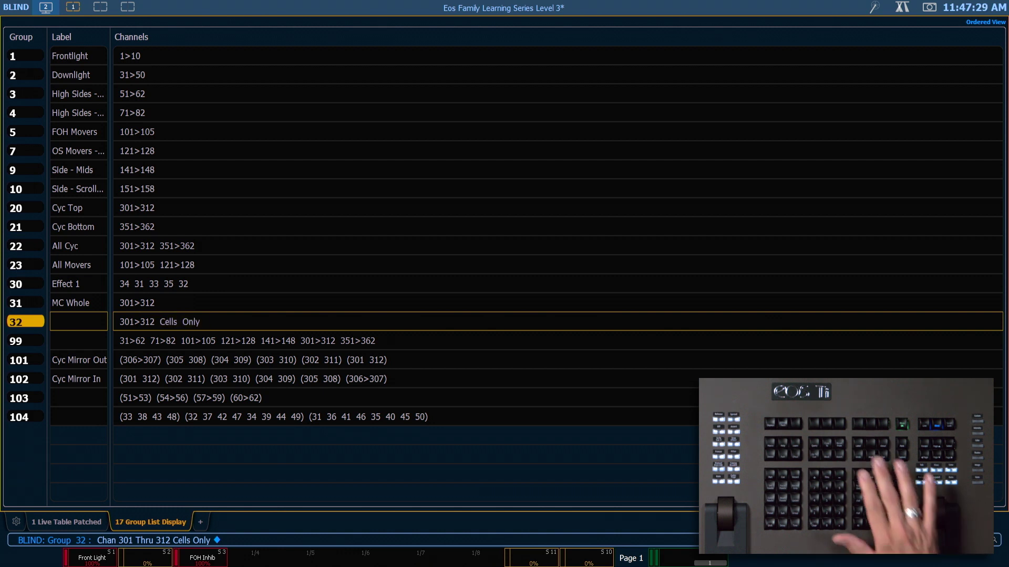
Step: Label group 32 "MC Cells"
key(alt+l)
text(MC Cells)
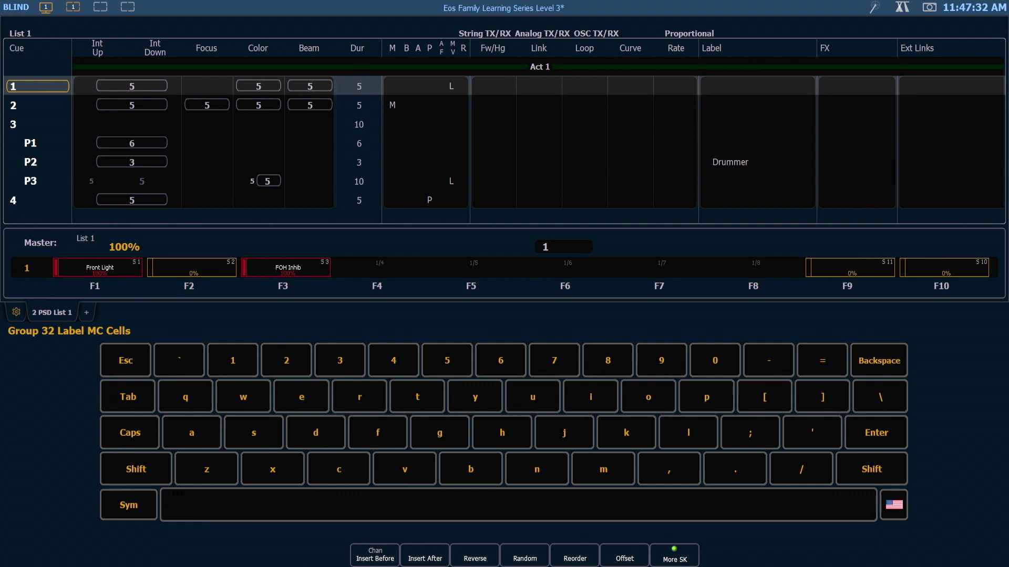
key(Return)
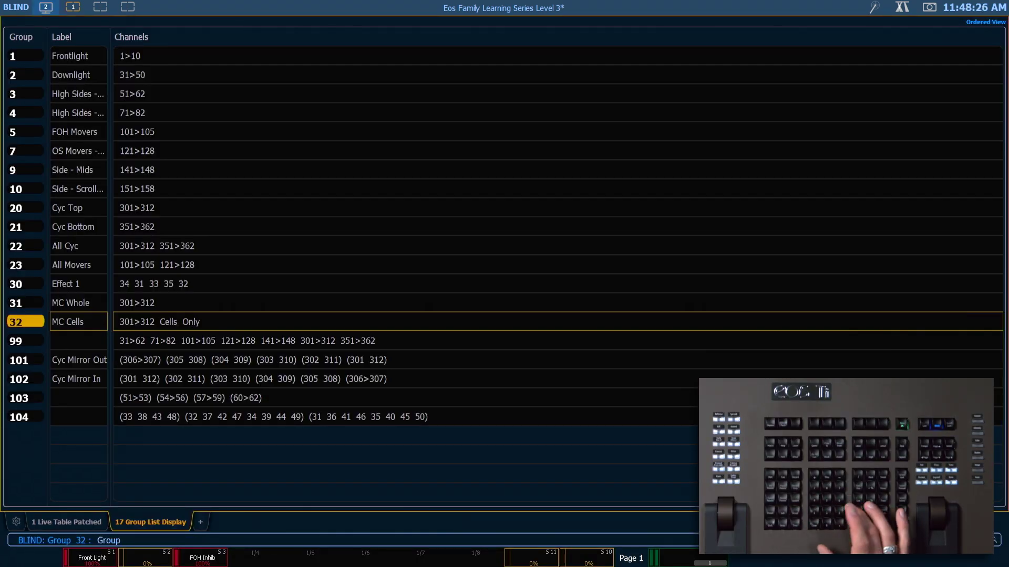
Step: Create group 33 containing channel 301 cell 1 thru channel 306 cell 3
text(33)
key(Return)
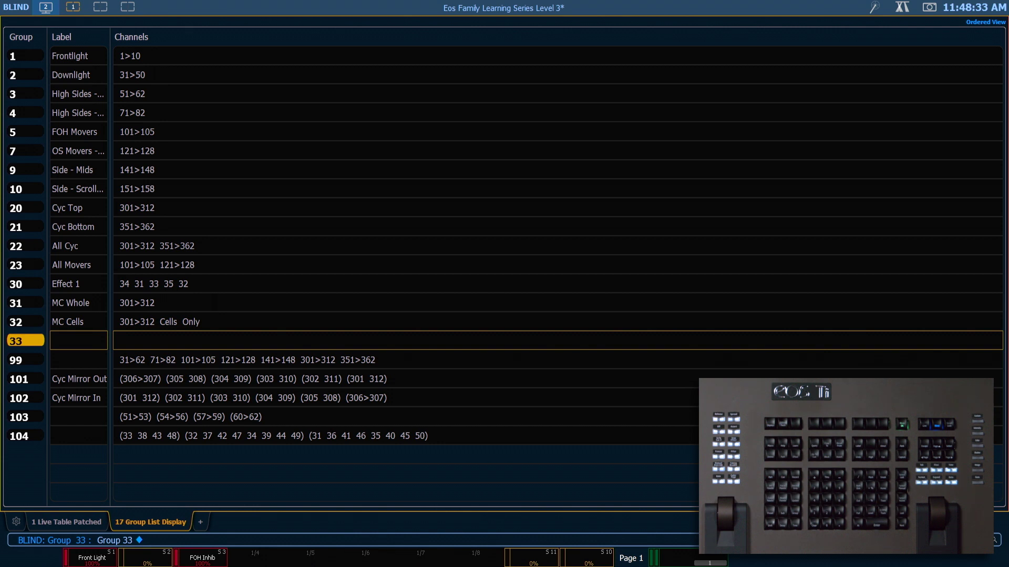
text(301c1t306)
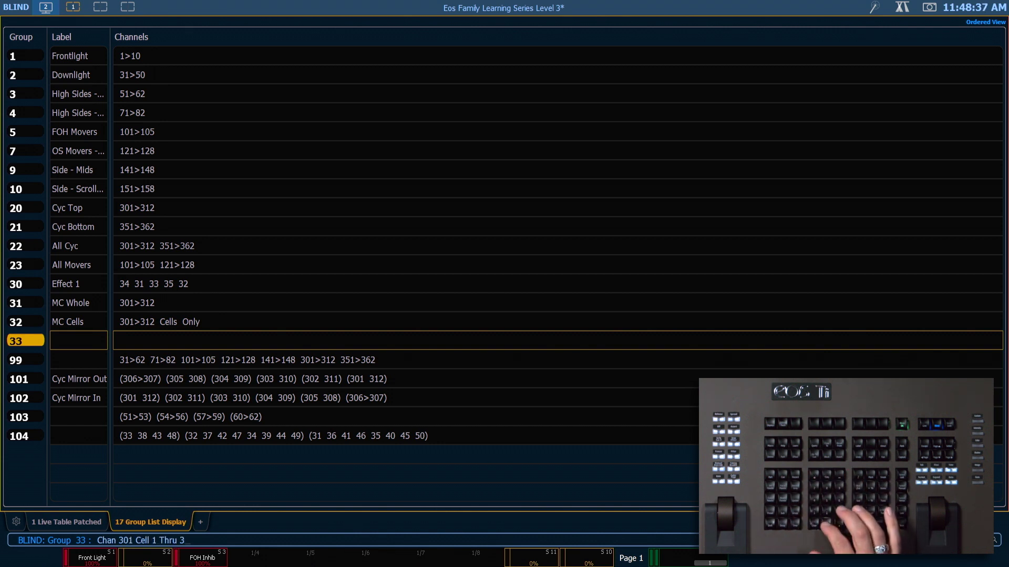
text(c3)
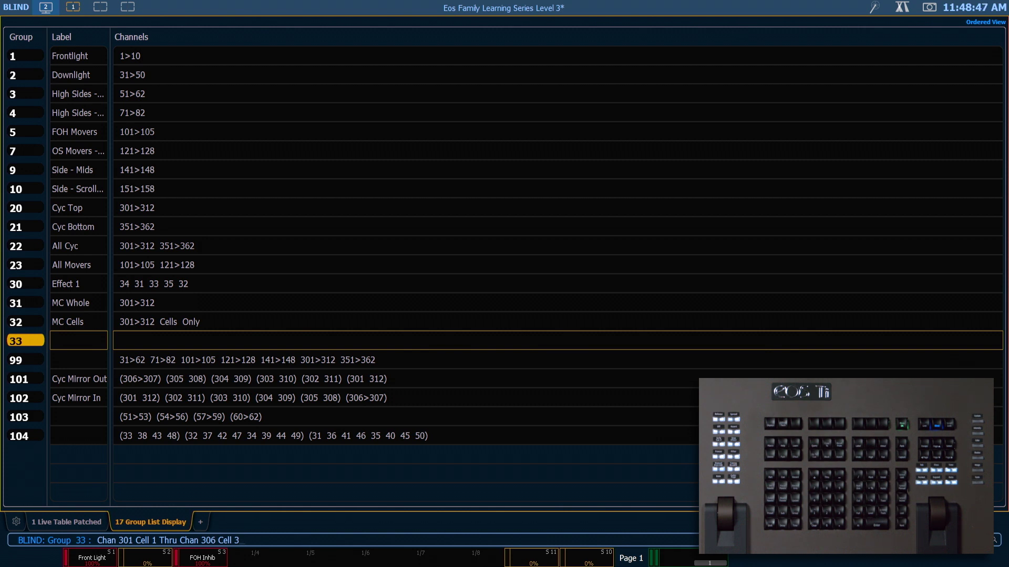
key(Return)
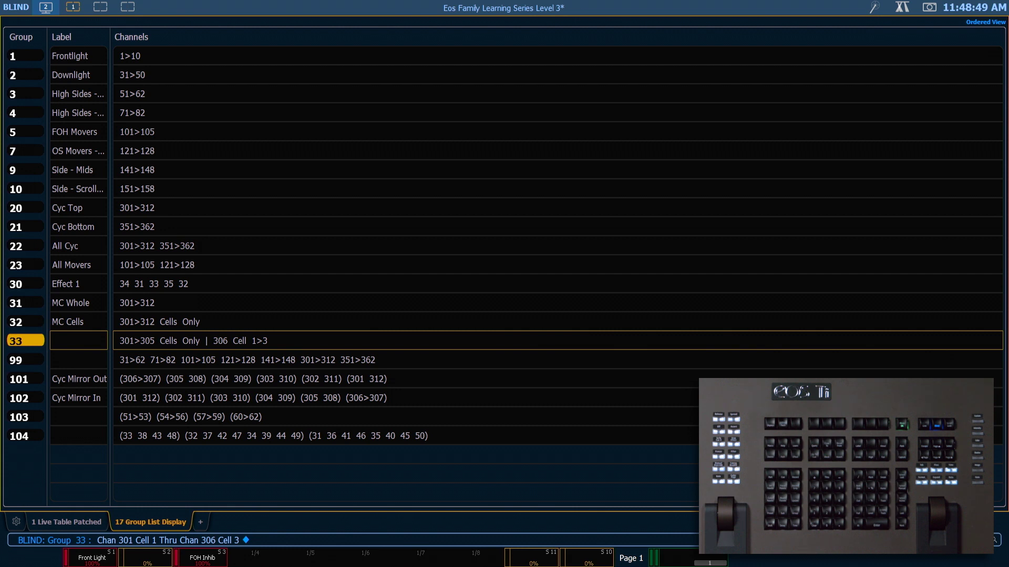
Step: Label group 33 "Cyc Cells SL"
key(alt+l)
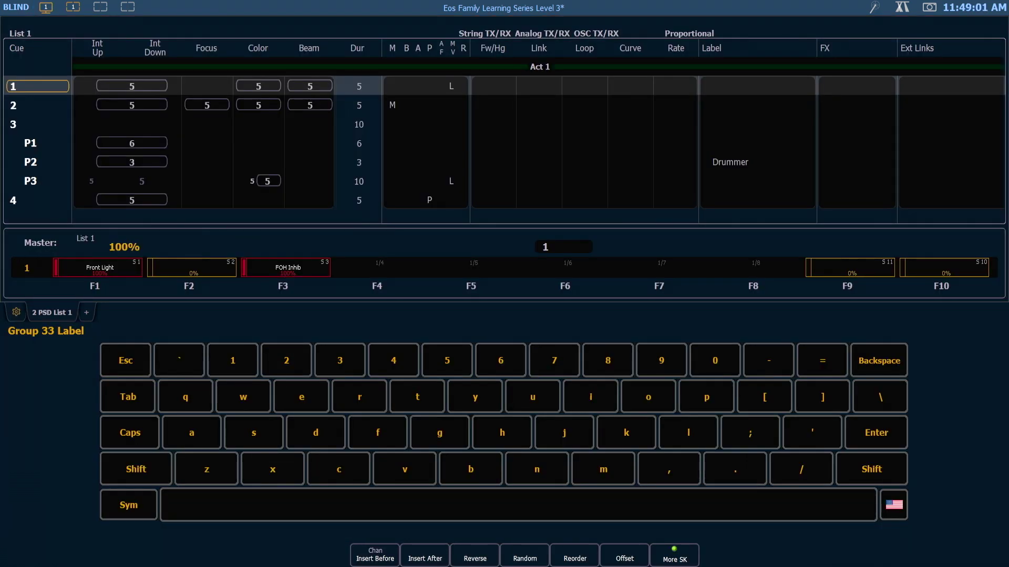
text(Cyc Cells SL)
key(Return)
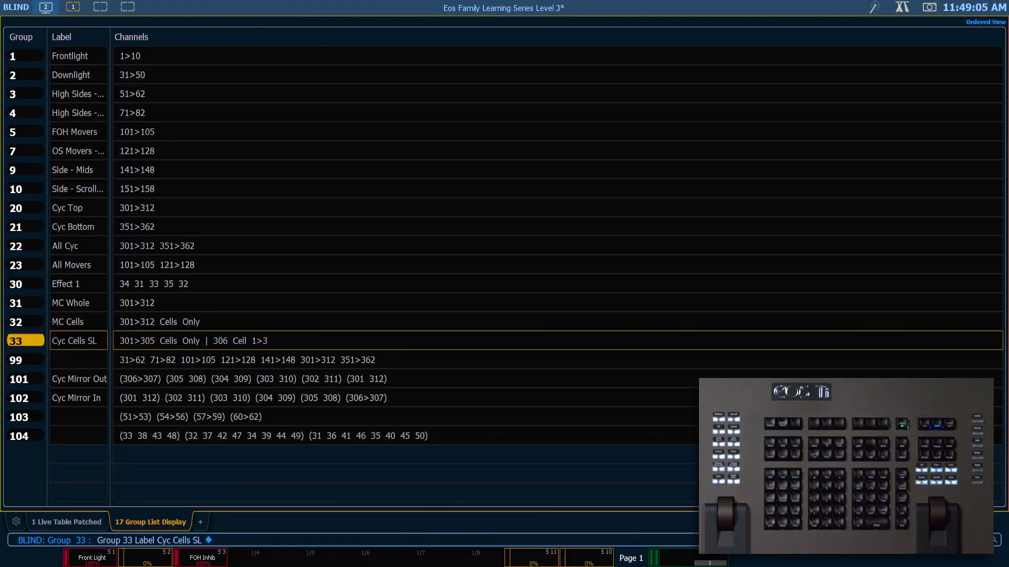
Step: Create group 34 containing channels 301 thru 312 with the Minus Cells option
text(g34)
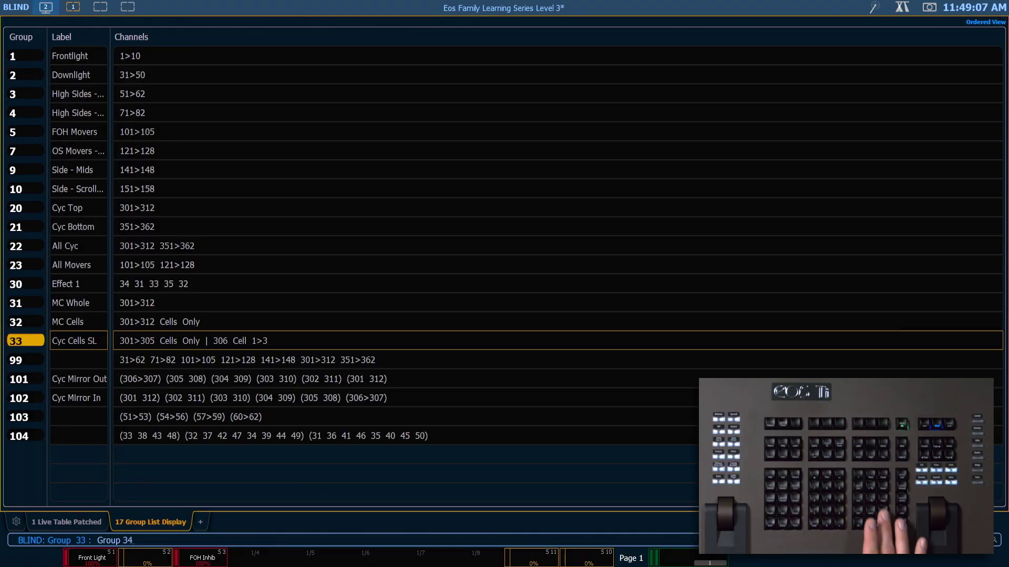
key(Return)
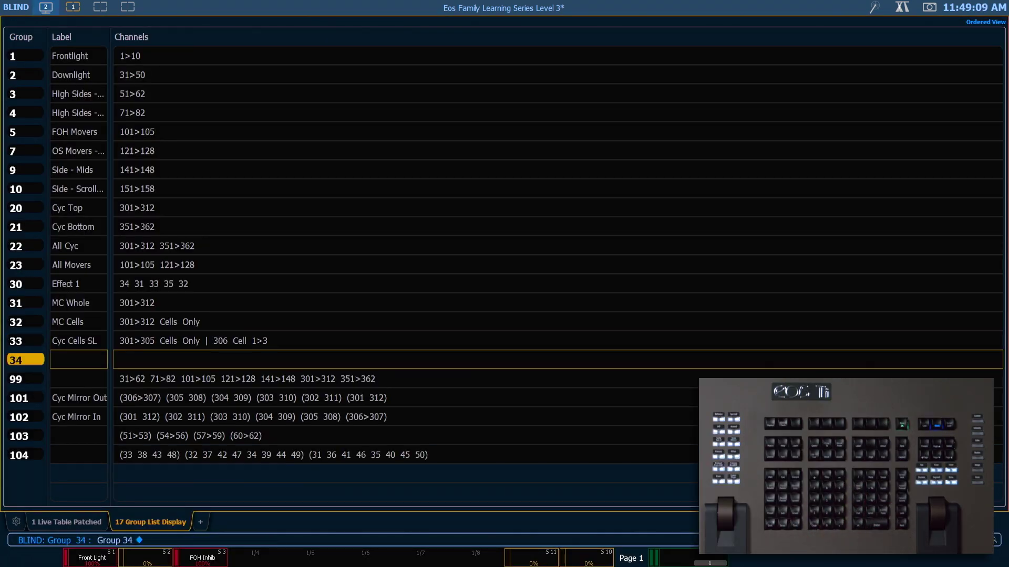
text(301t312)
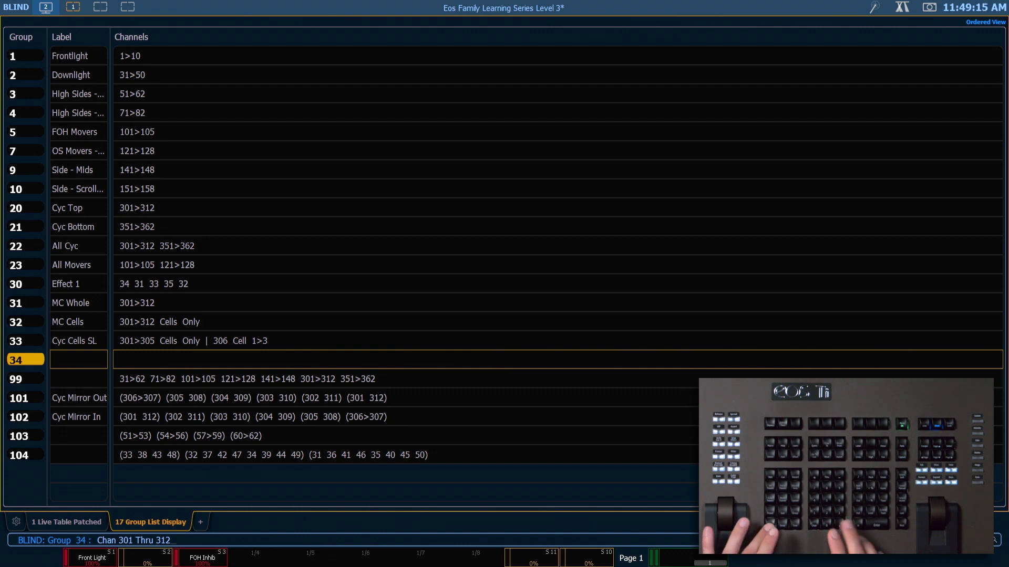
key(minus)
key(Return)
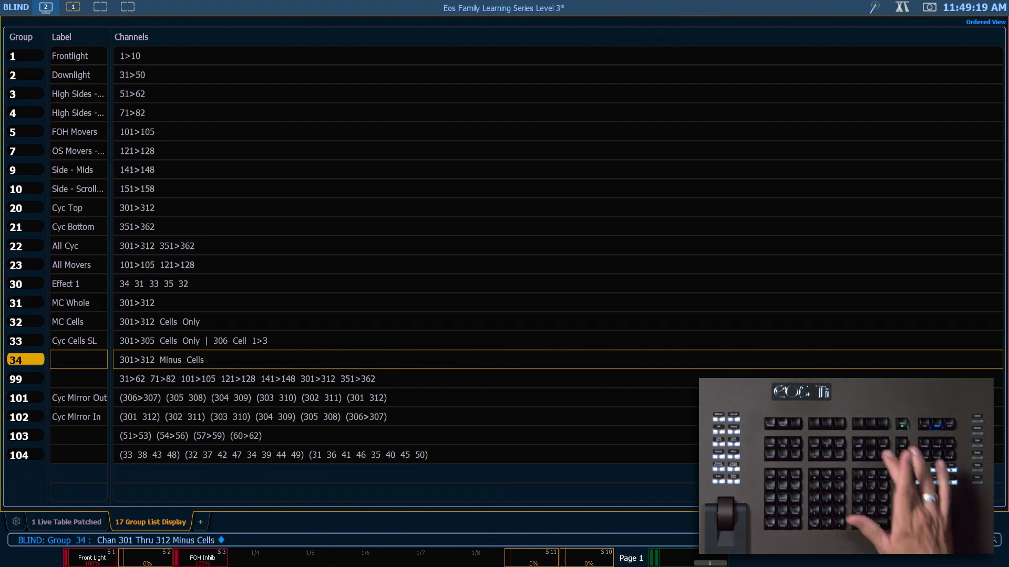
Step: Label group 34 "MC Masters Only"
text(l MC)
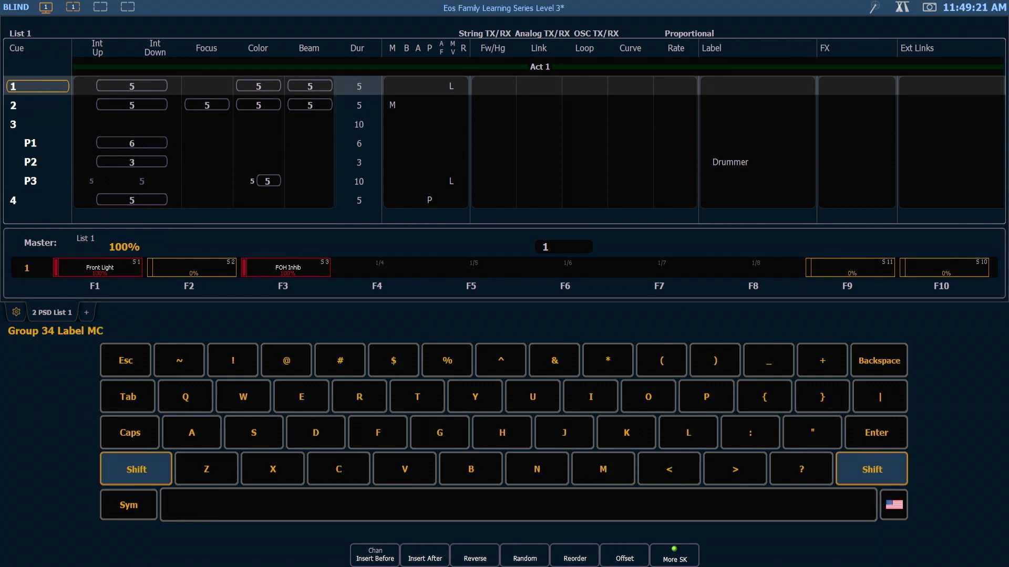
text( Masters Onl)
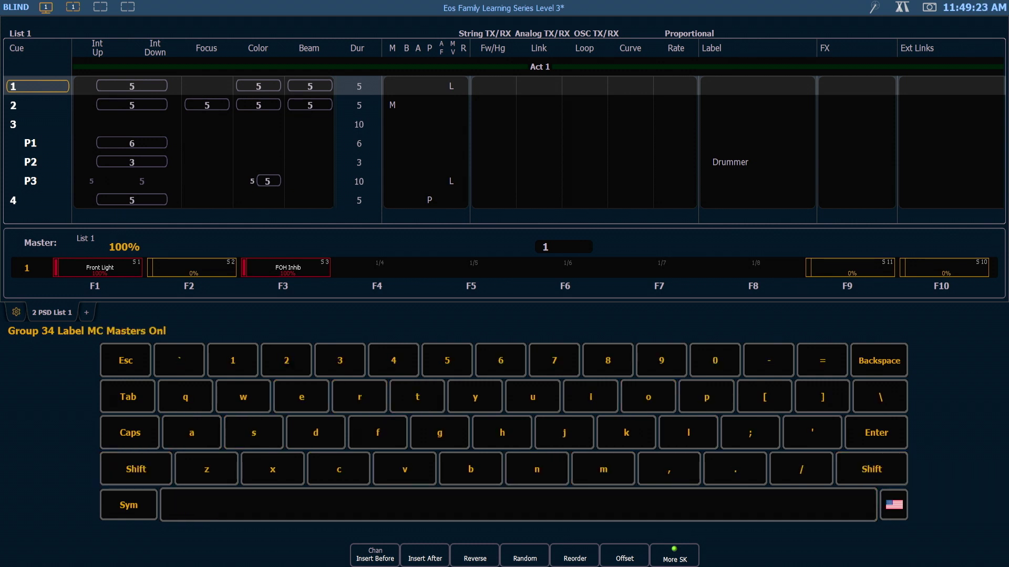
text(y)
key(Return)
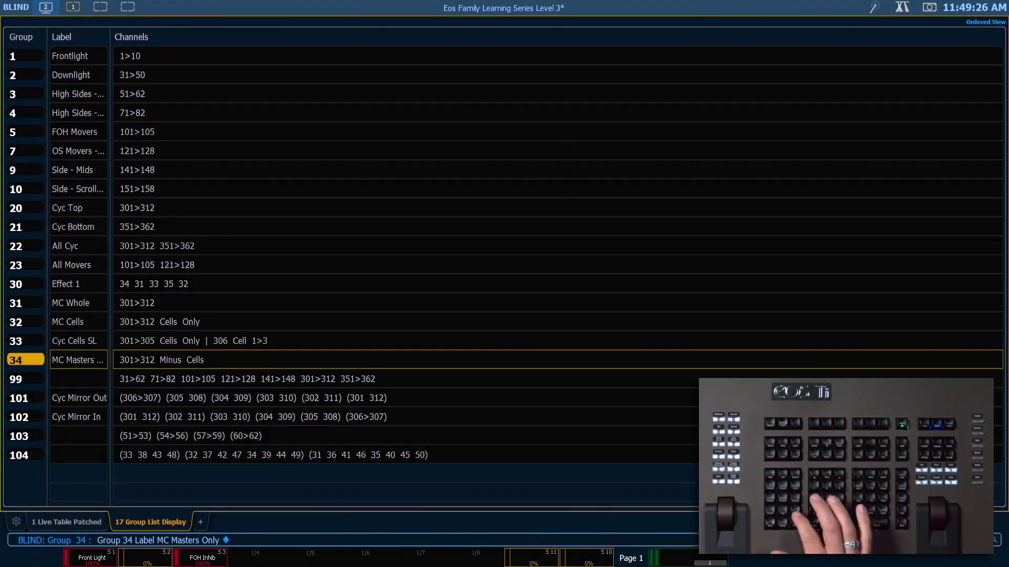
Step: Create group 35 from channels 301 thru 312 Cells Only, ordered with the Mirror Out offset
text(g35)
key(Return)
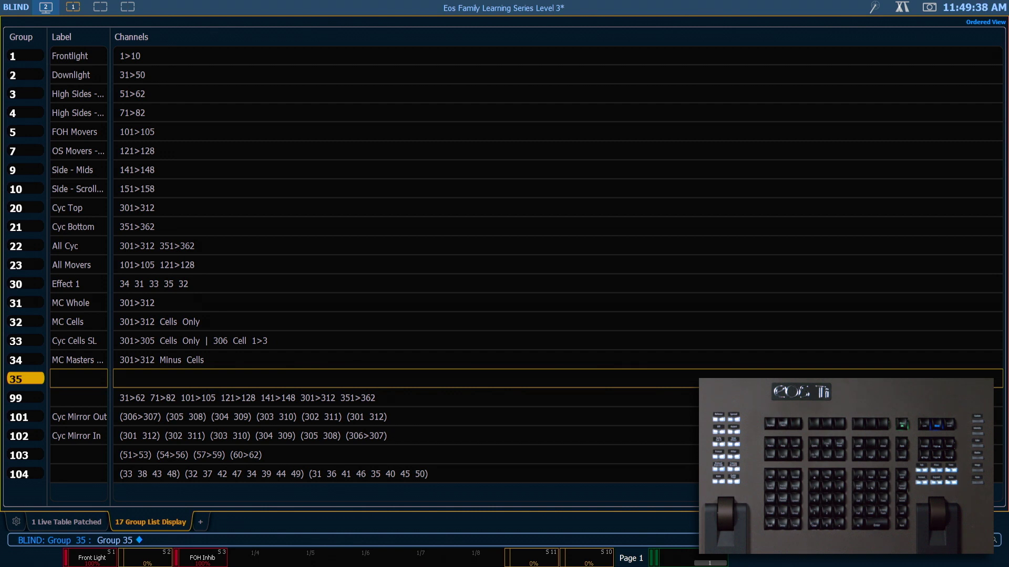
text(301t)
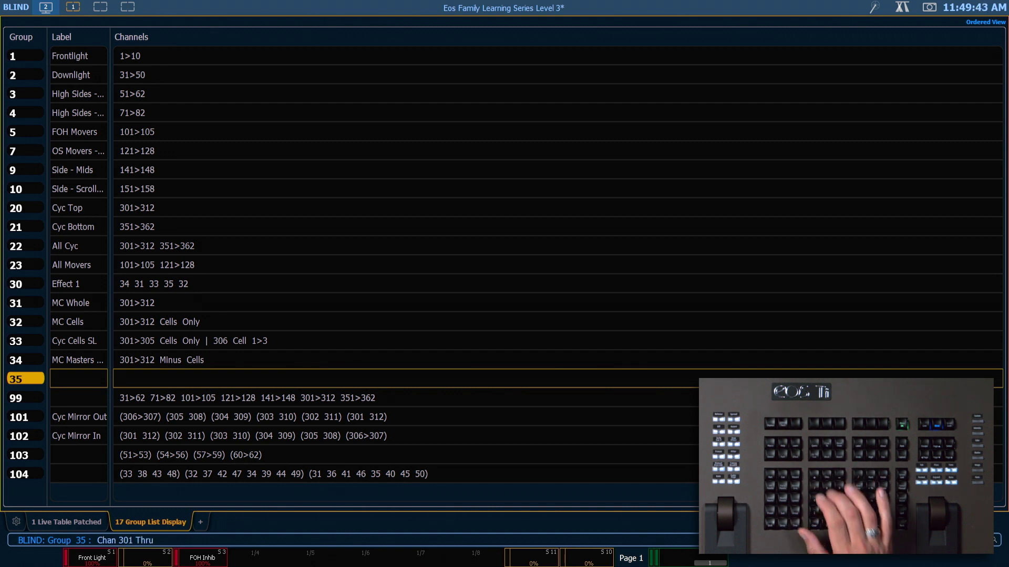
text(31)
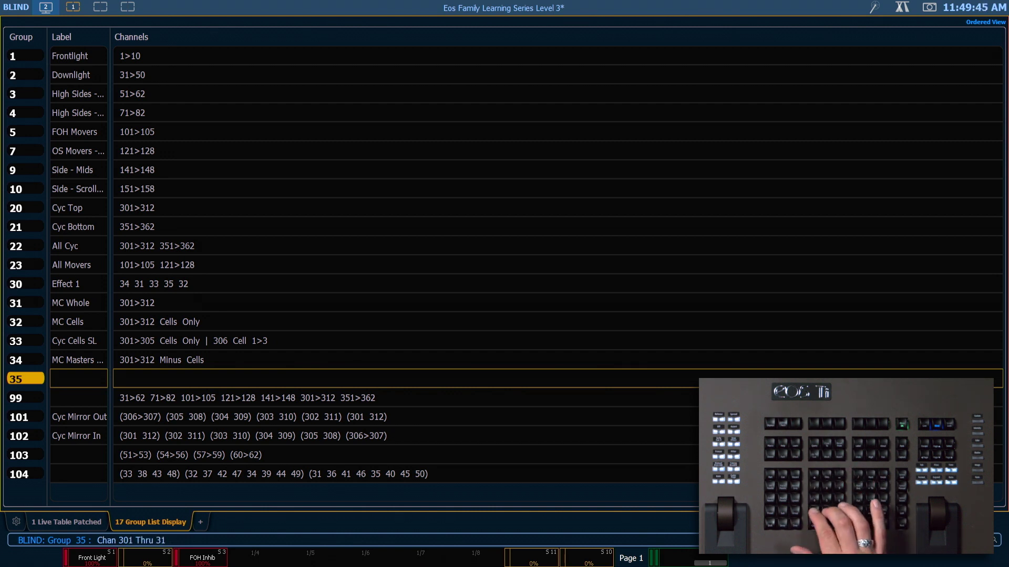
text(2c)
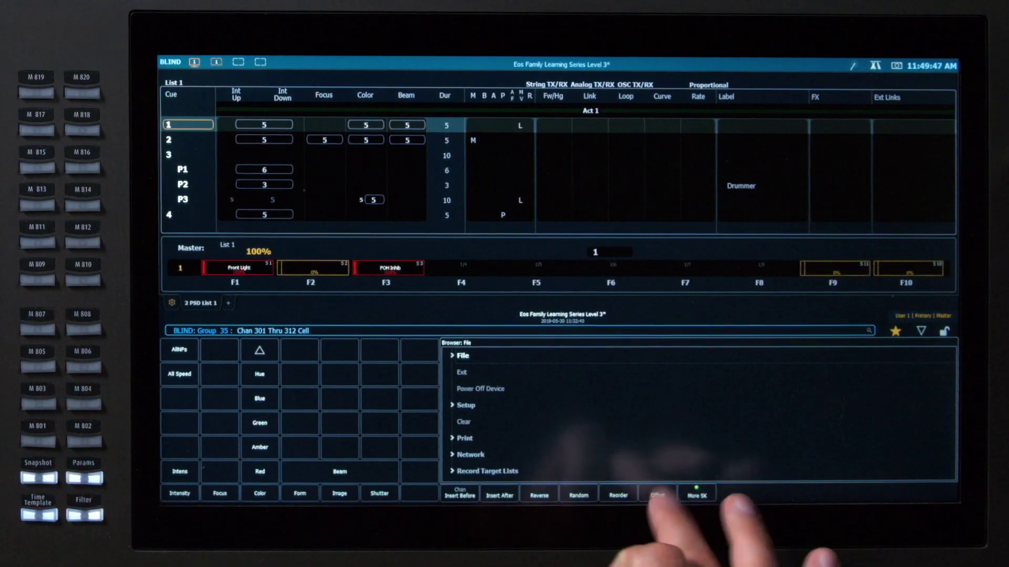
click(657, 496)
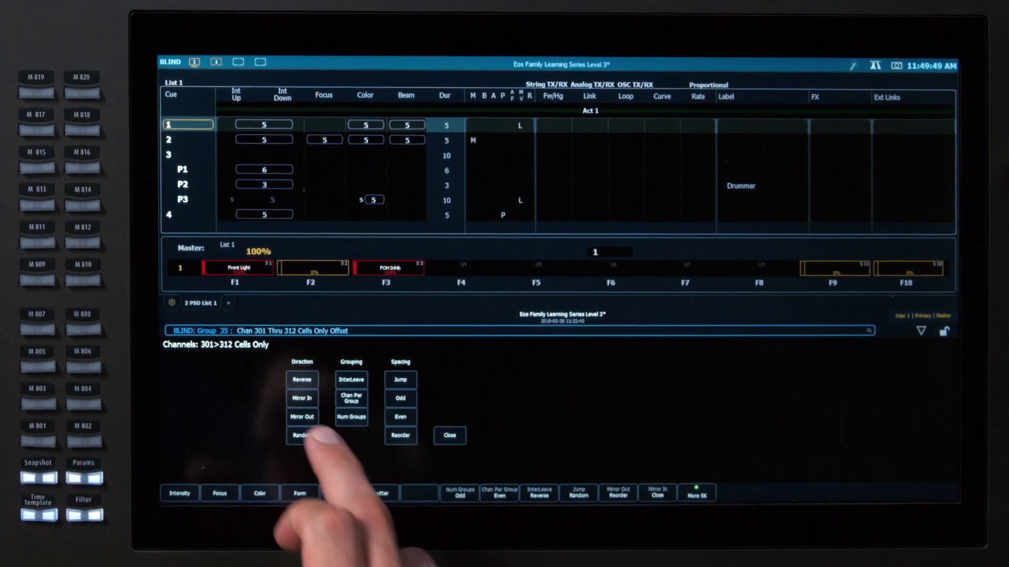
click(302, 417)
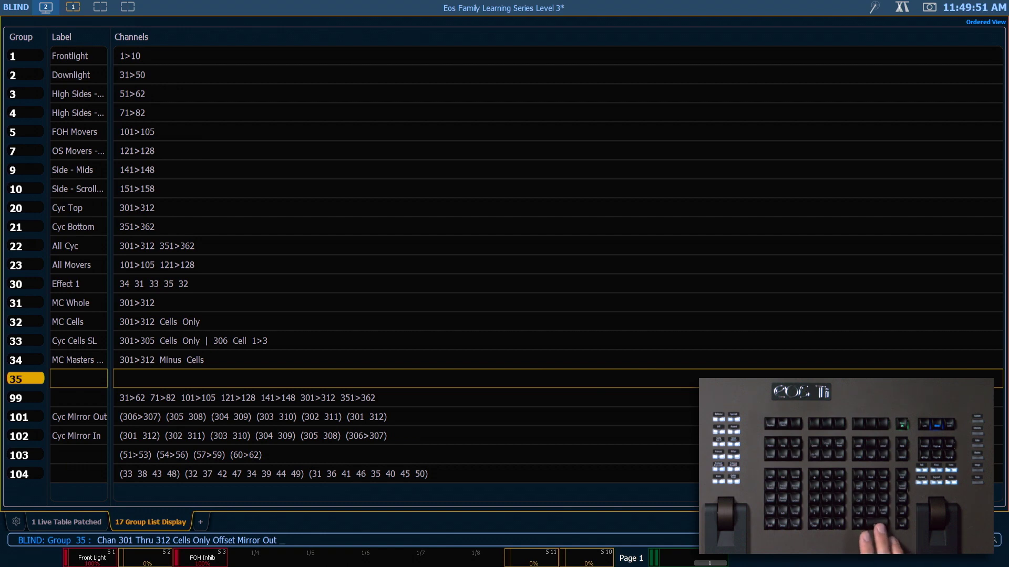
key(Return)
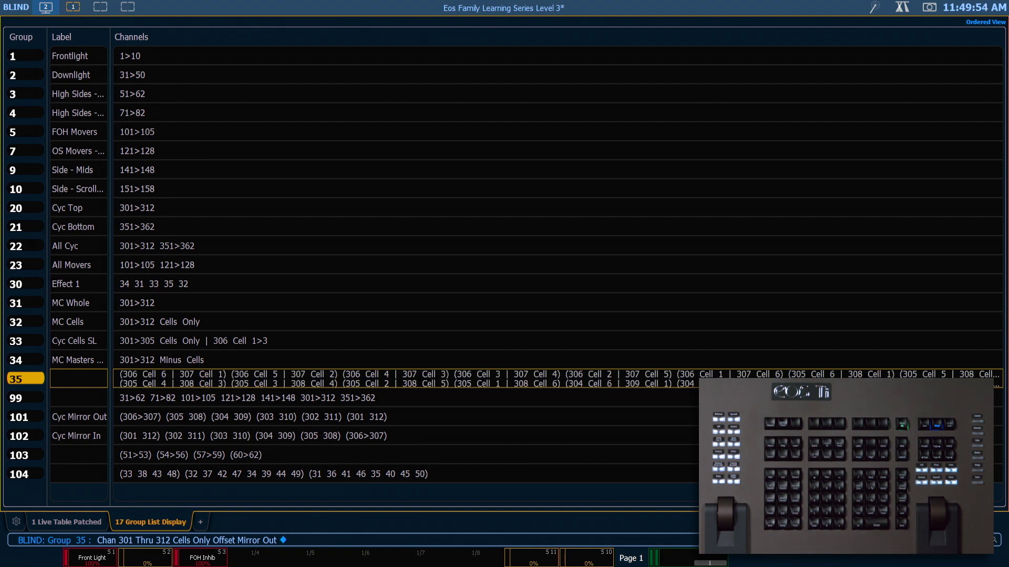
Step: Label group 35 "Cyc Top Cells Mirror Out"
text(l )
text(Cy)
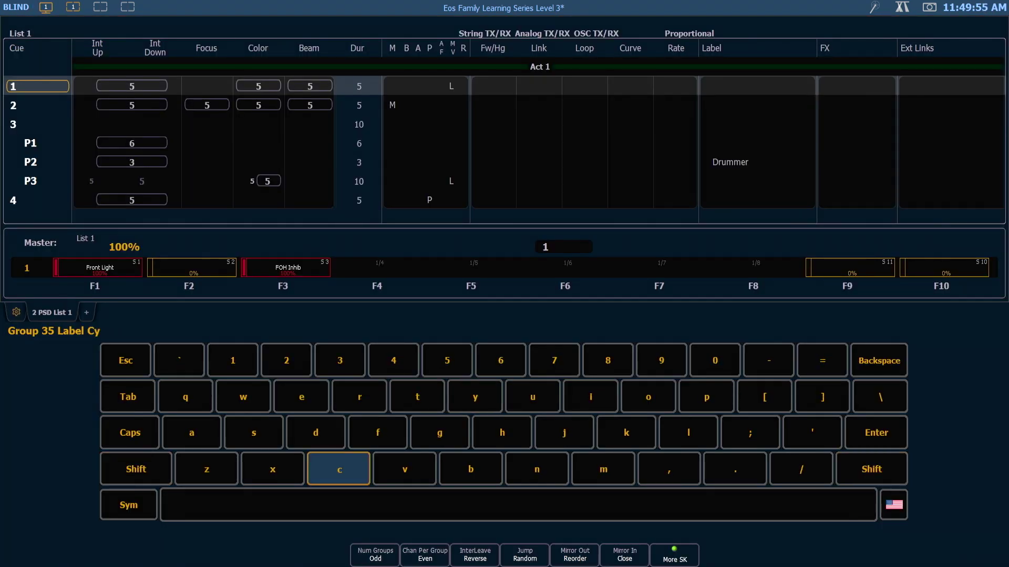
text(c Top Cell)
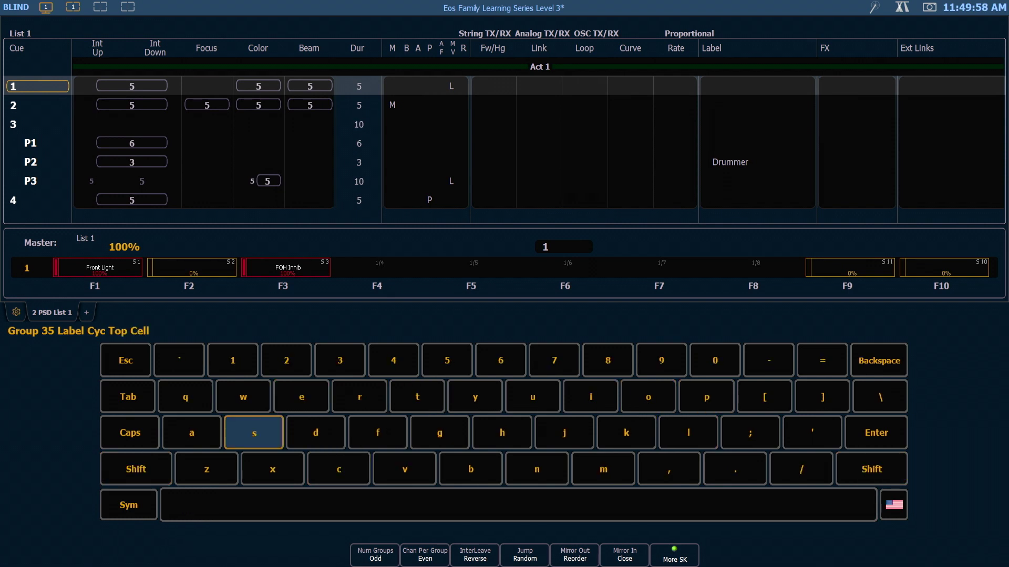
text(s Mirror Out)
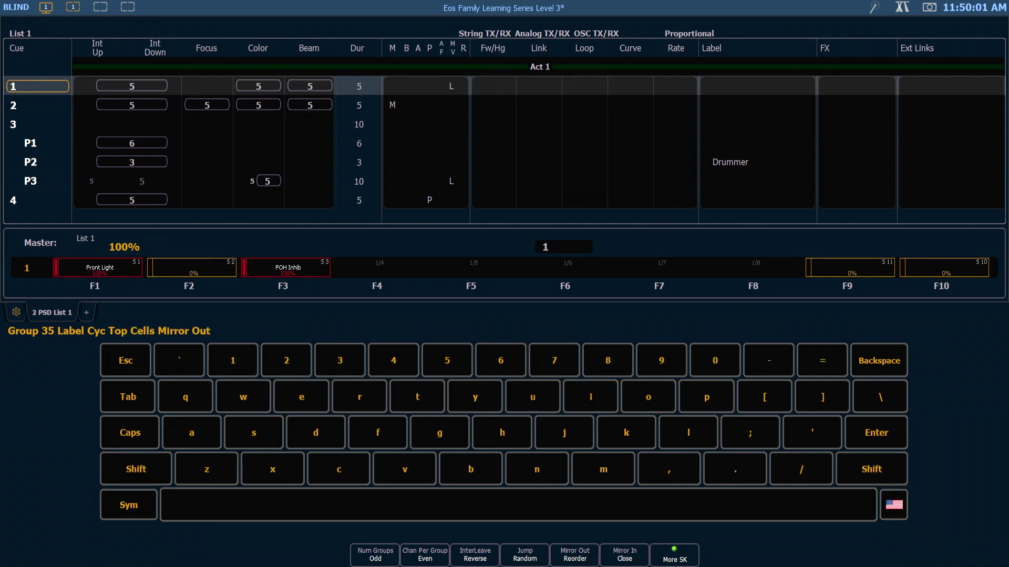
key(Return)
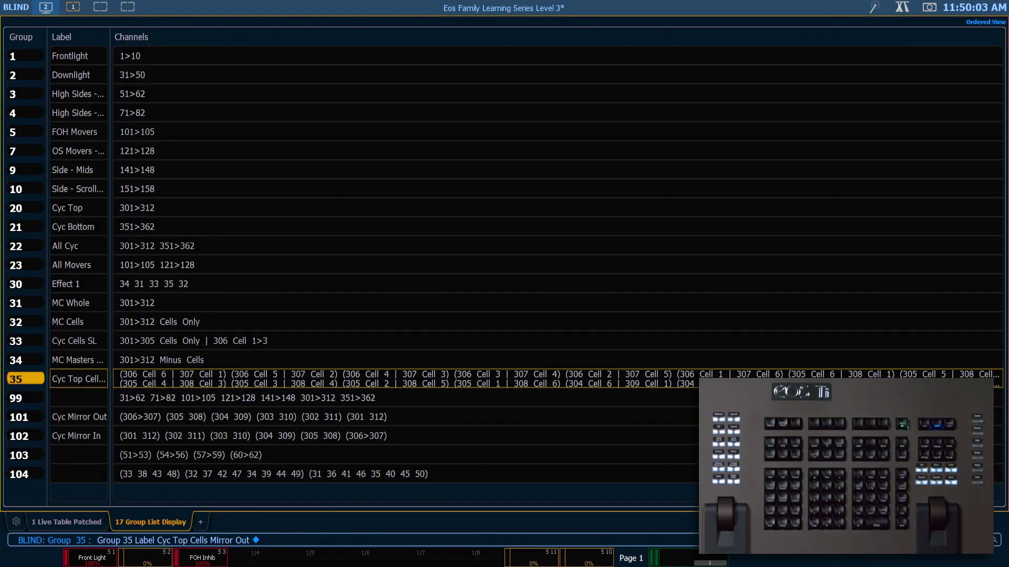
Step: Copy group 35 to group 36 and reverse the channel order of group 36
key(q)
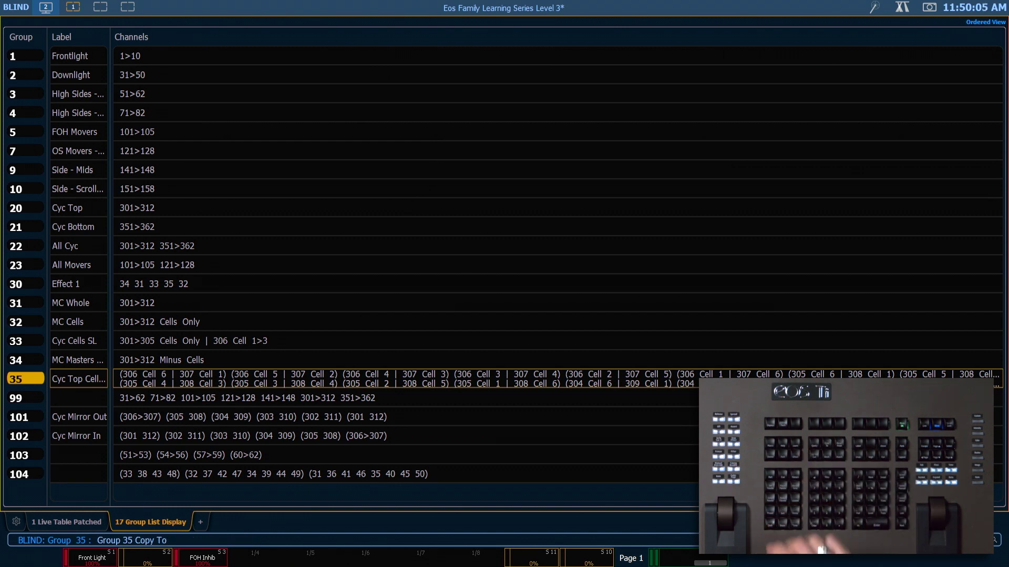
text(36)
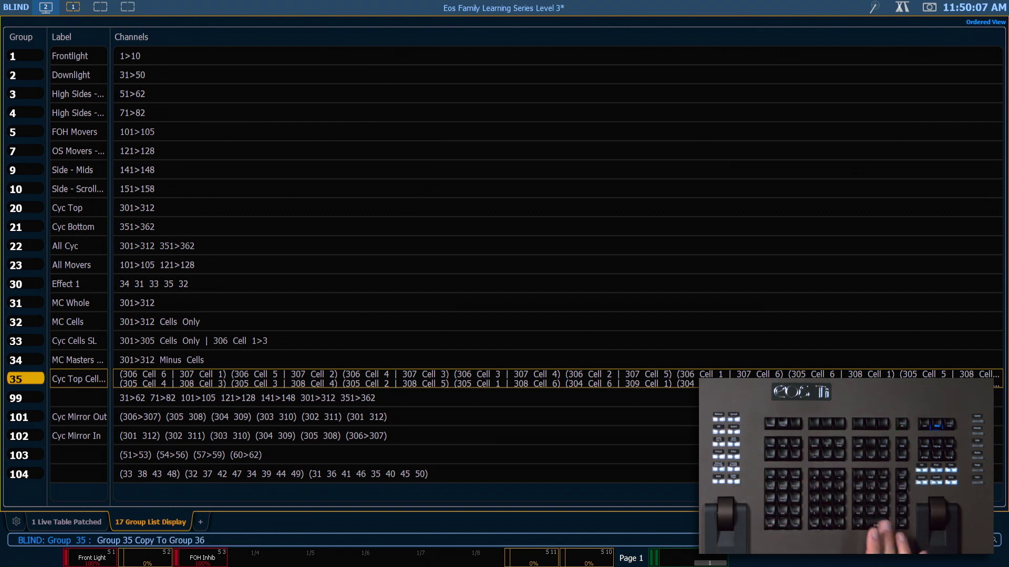
key(Return)
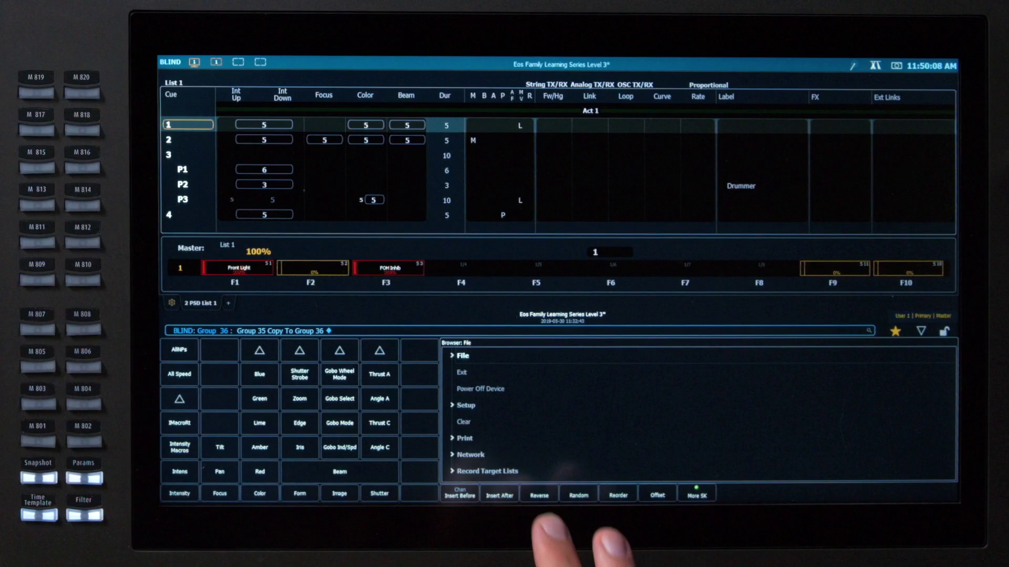
click(551, 530)
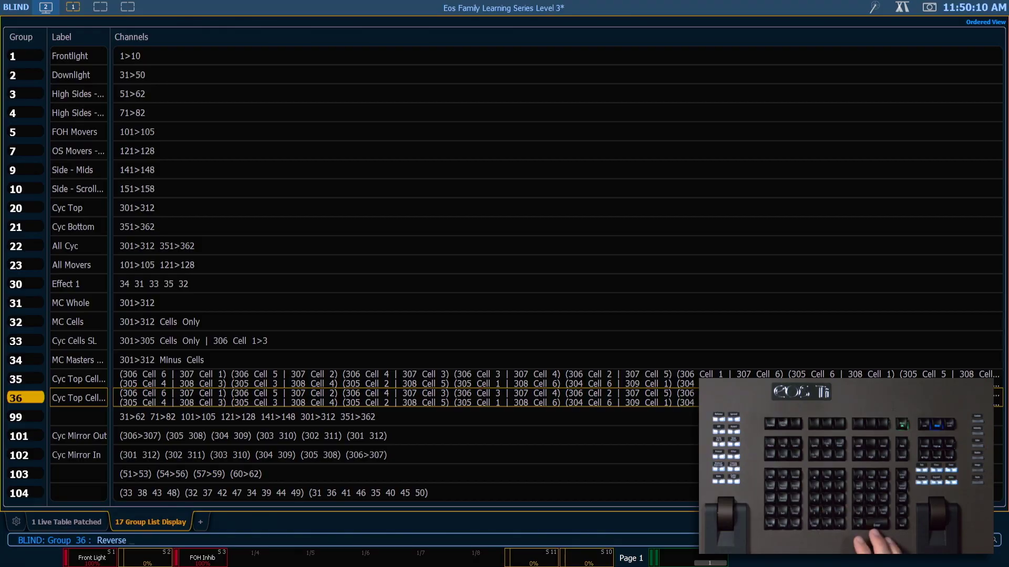
key(Return)
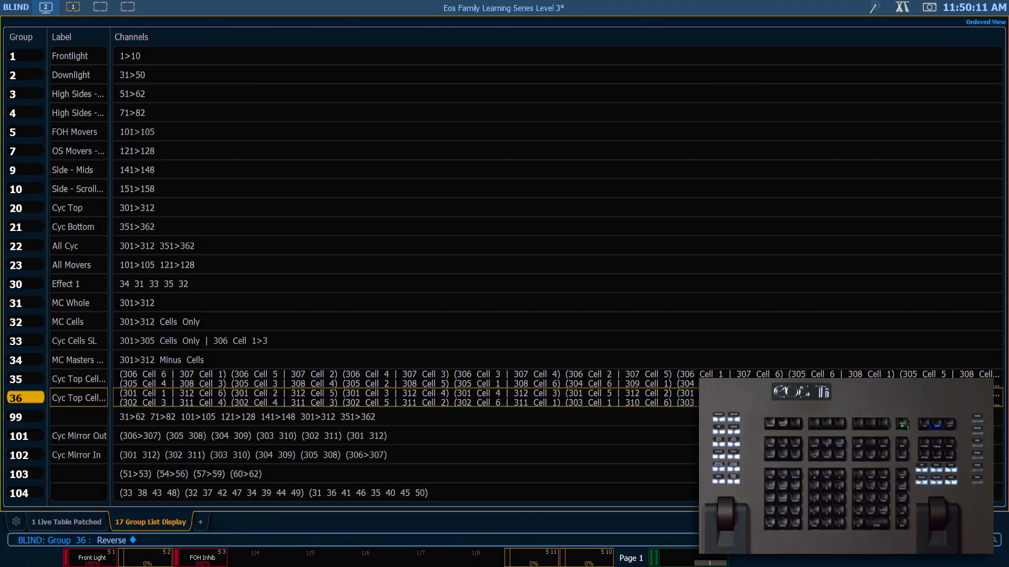
Step: Change the label of group 36 to "Cyc Top Cells Mirror In"
key(l)
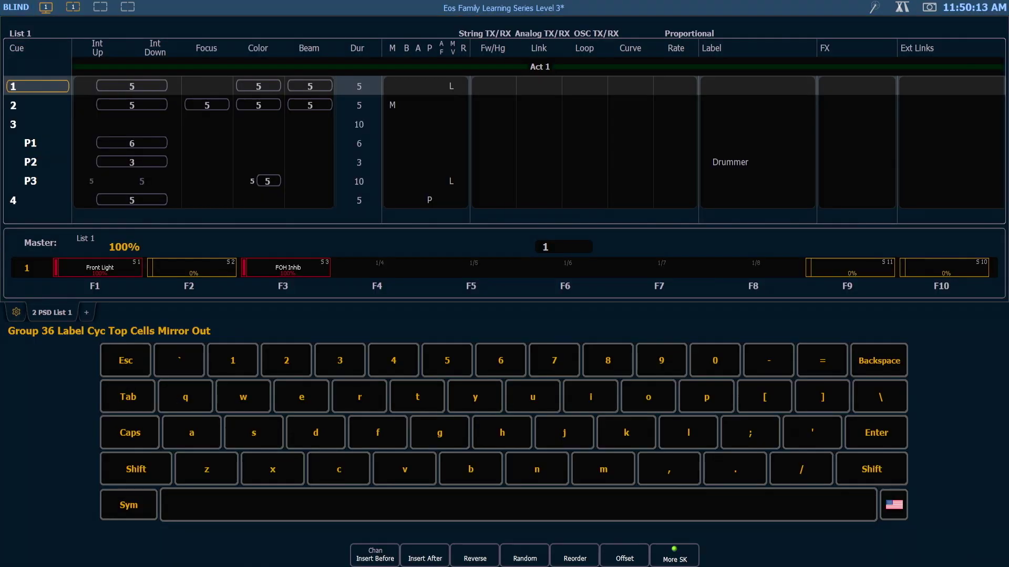
key(BackSpace)
key(BackSpace)
key(BackSpace)
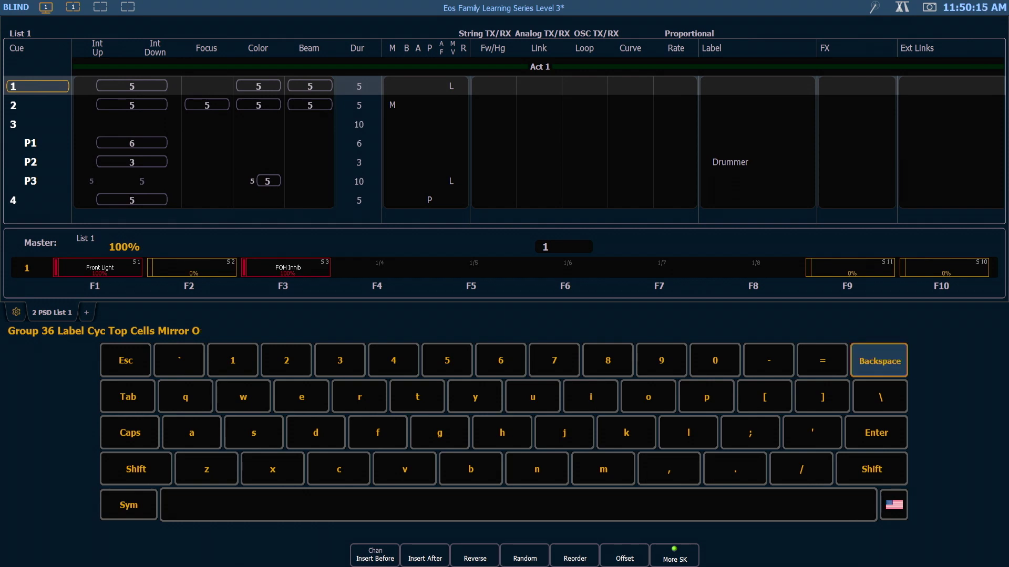
text(In)
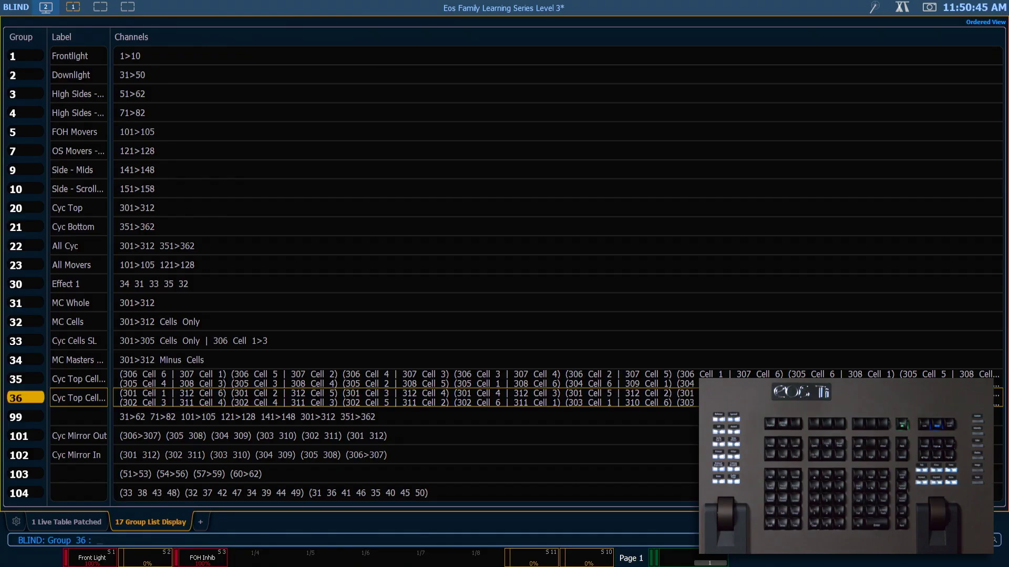
Step: Create group 41 from channels 301 thru 312 + 351 thru 362 Cells Only, ordered with the Mirror Out offset
text(g41)
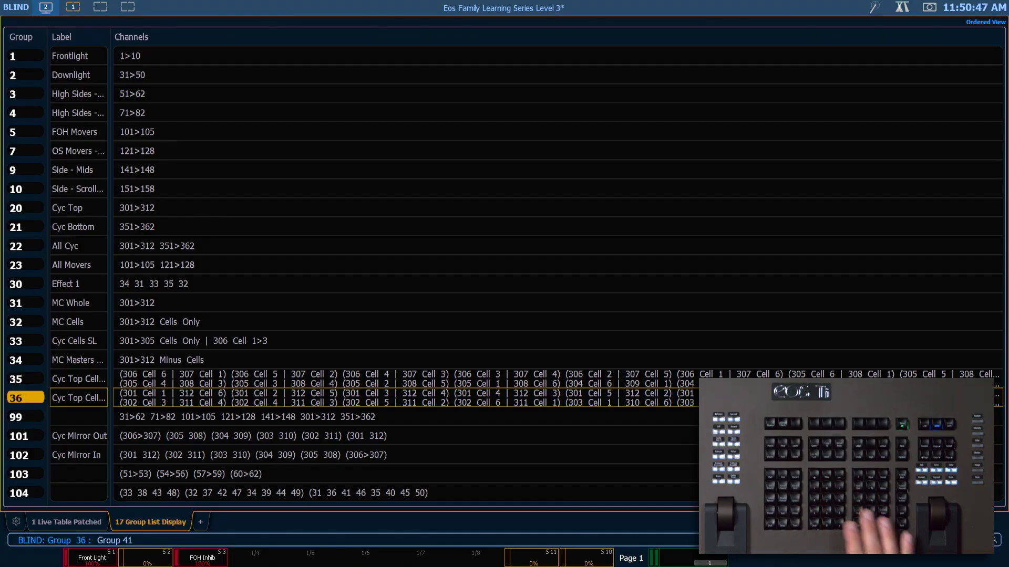
key(Return)
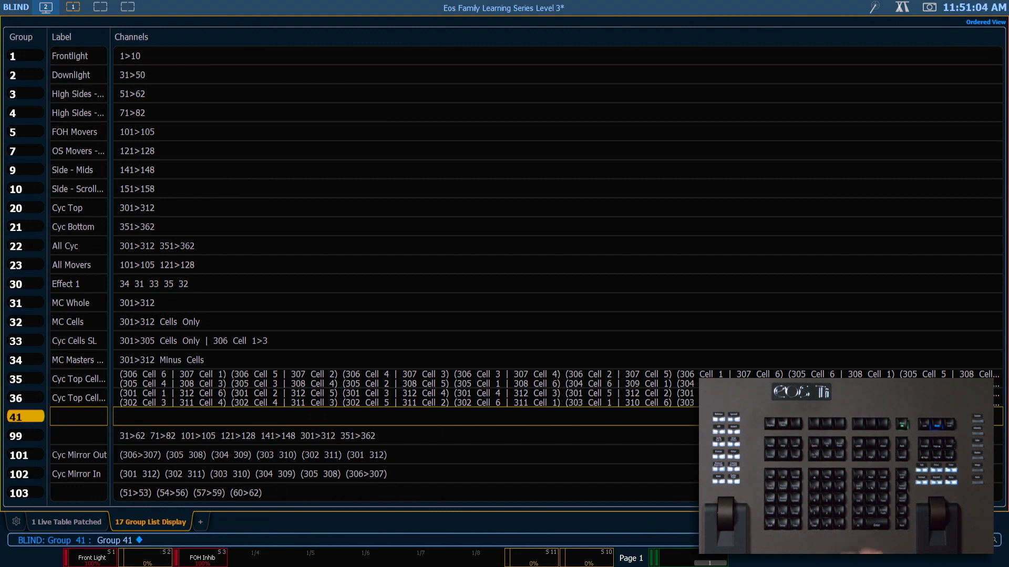
text(301t312)
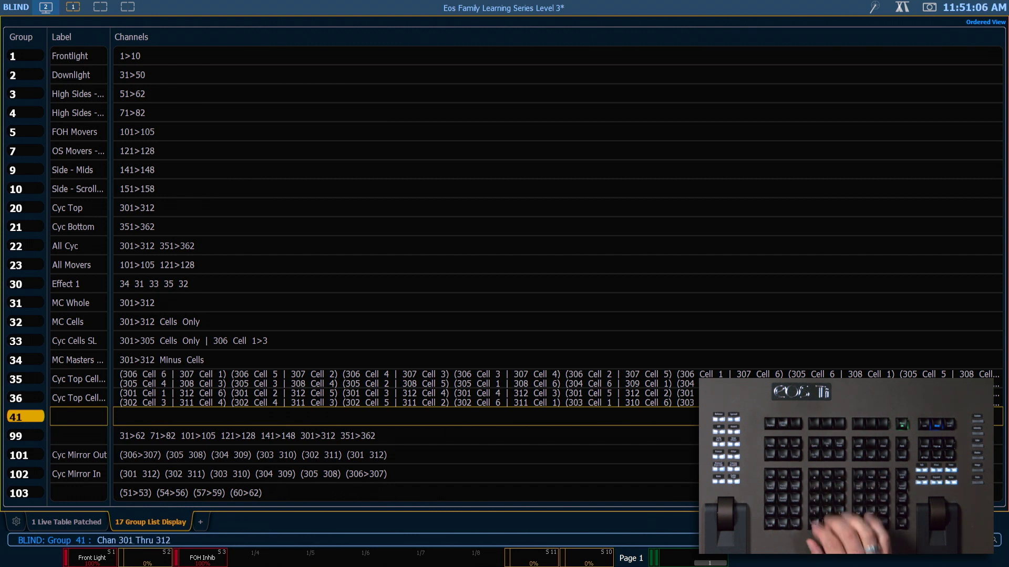
text(+351)
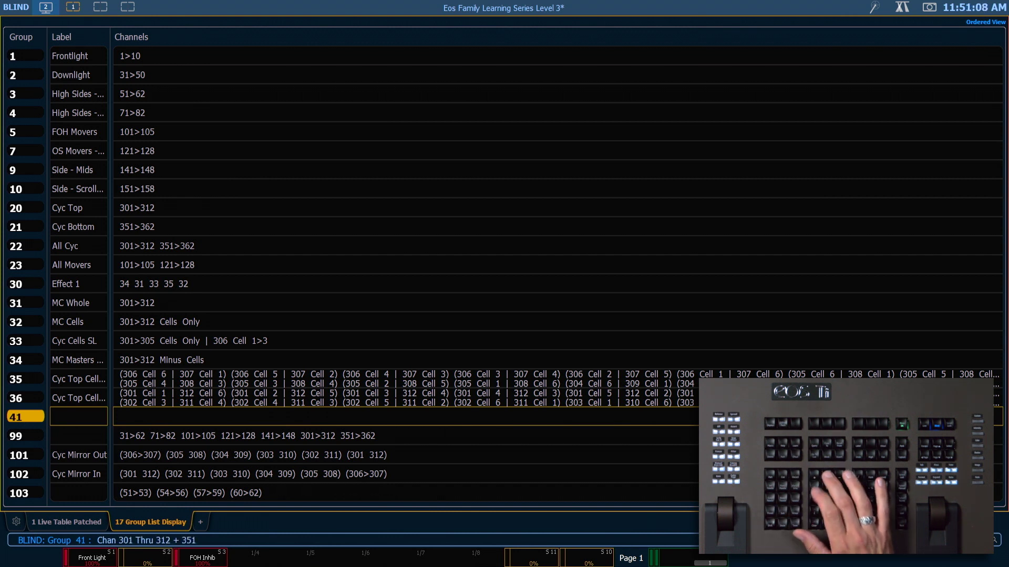
text(t362)
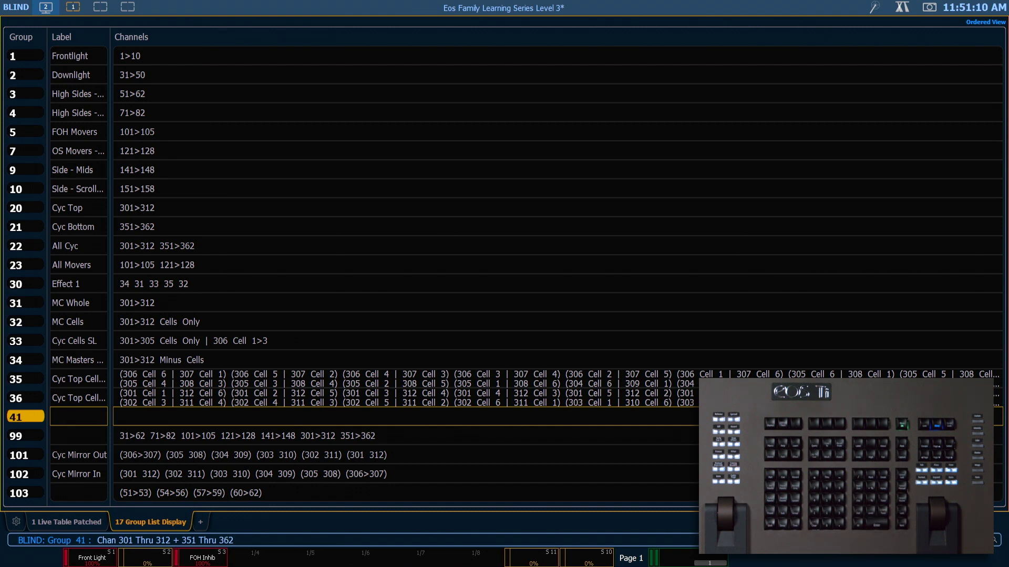
text( Cells Only Offset)
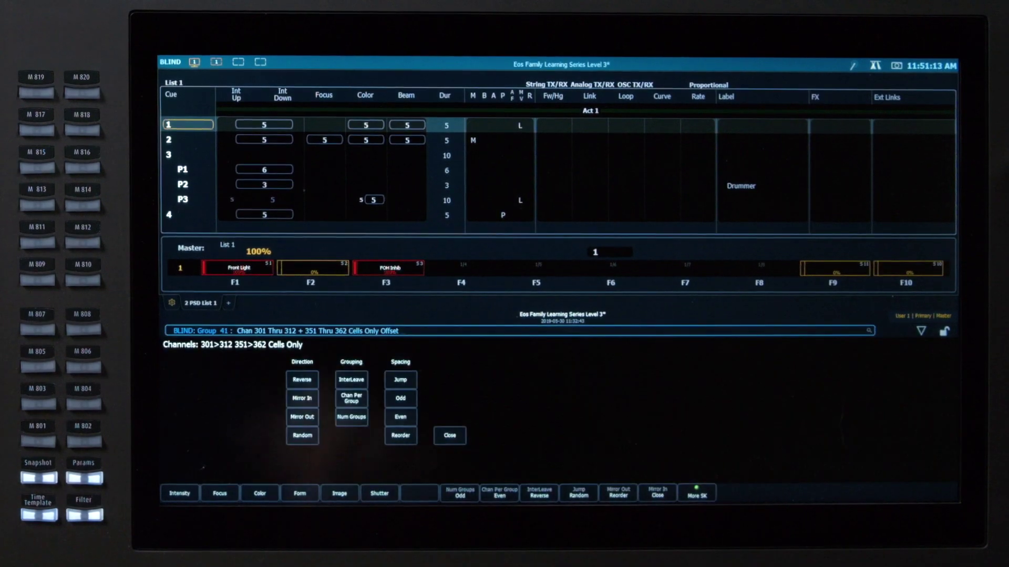
click(302, 416)
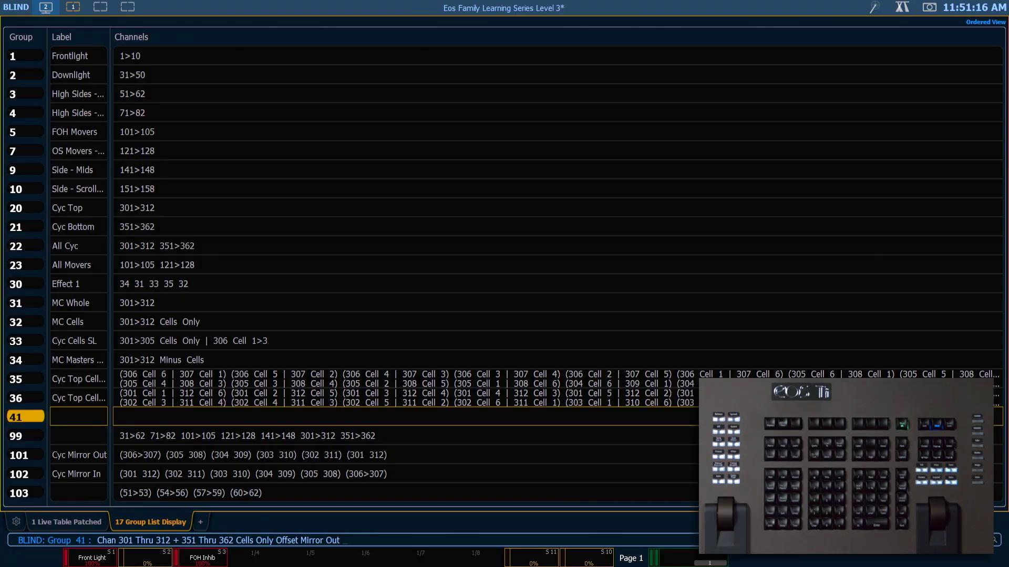
key(Return)
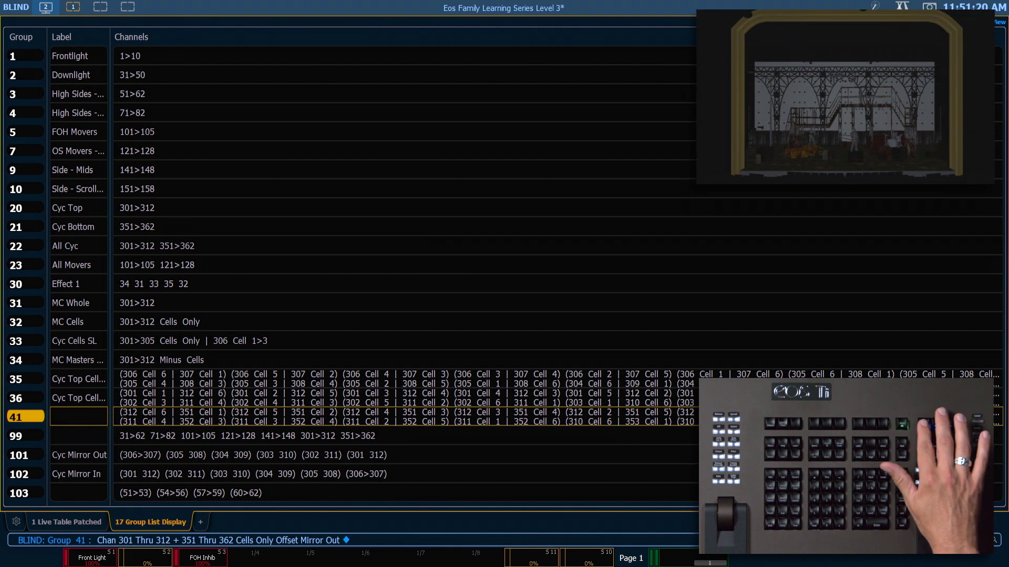
Step: Return to live and set group 22 to Full intensity
key(F1)
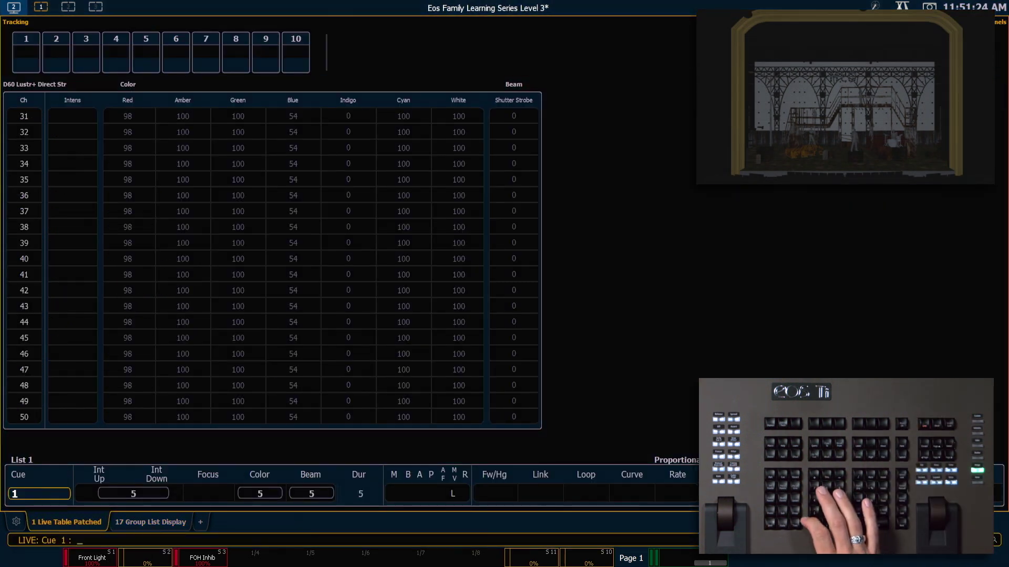
text(g22)
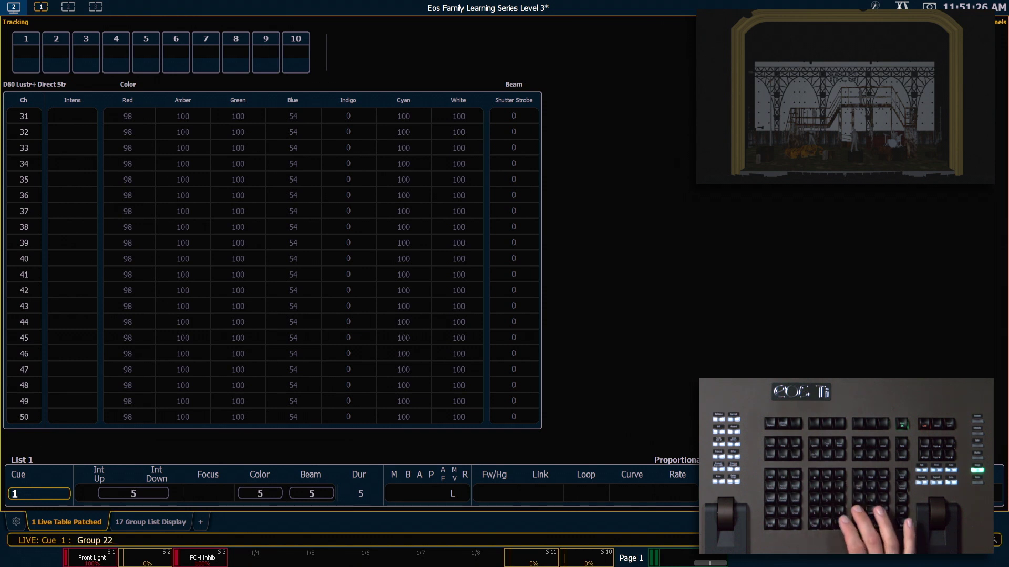
text(f)
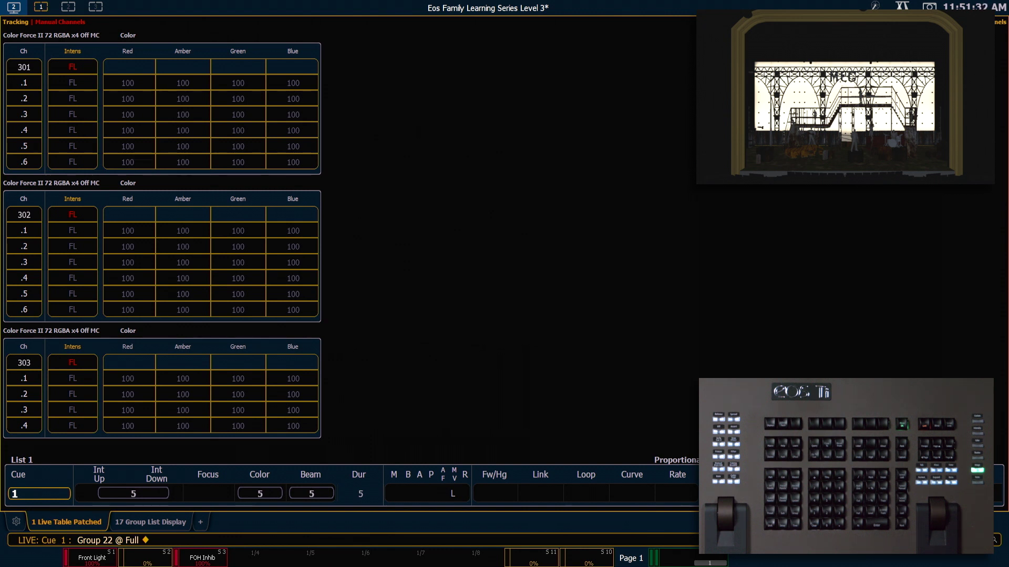
Step: Fan color palettes 2 + 7 across the cells of group 41
text(g41)
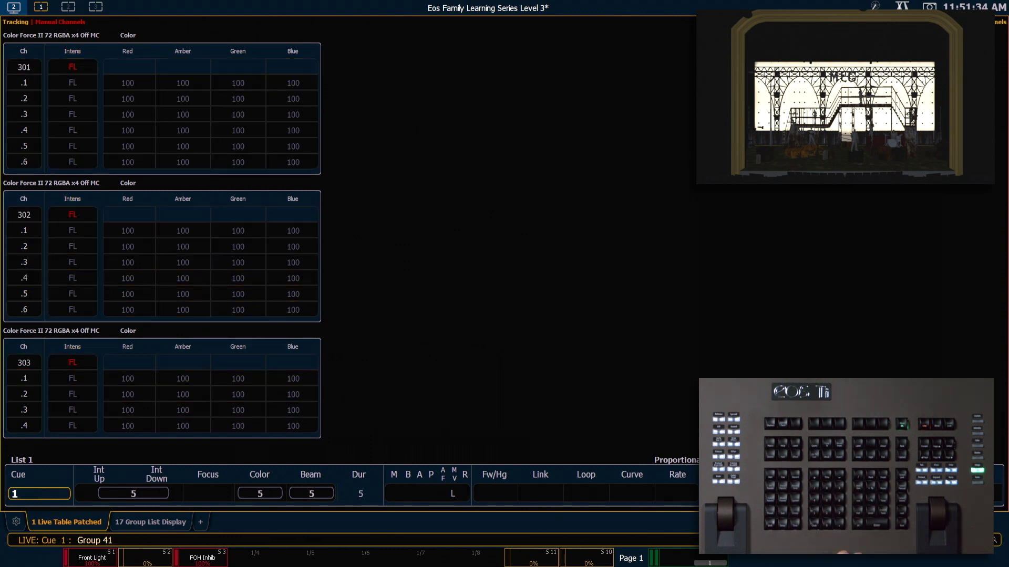
text(c2+)
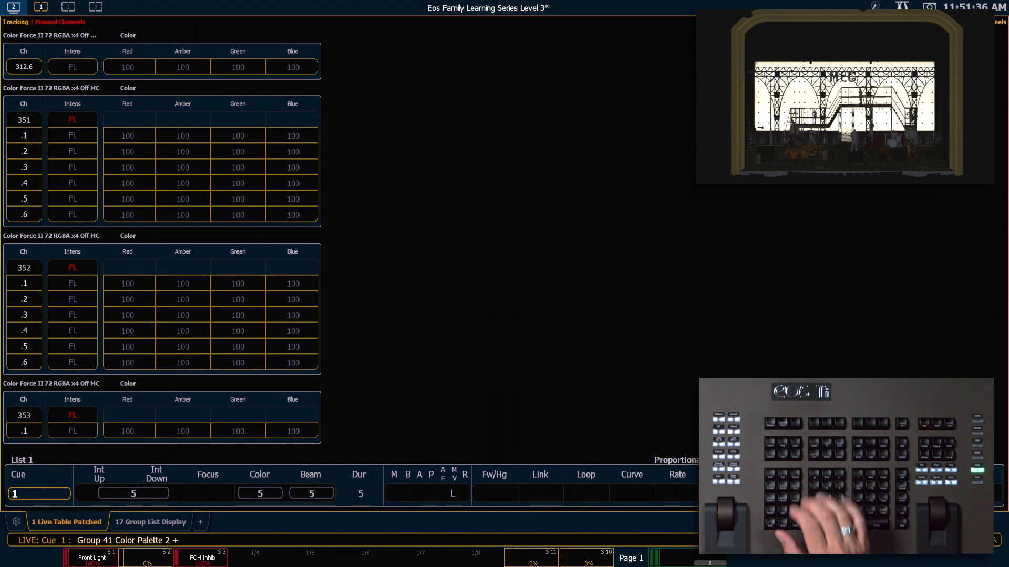
text(7)
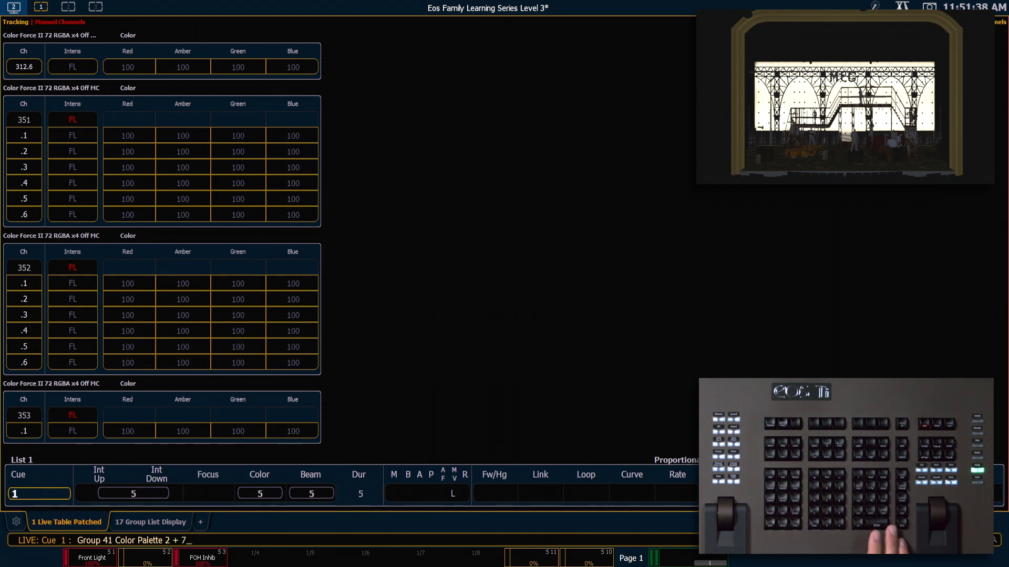
key(Return)
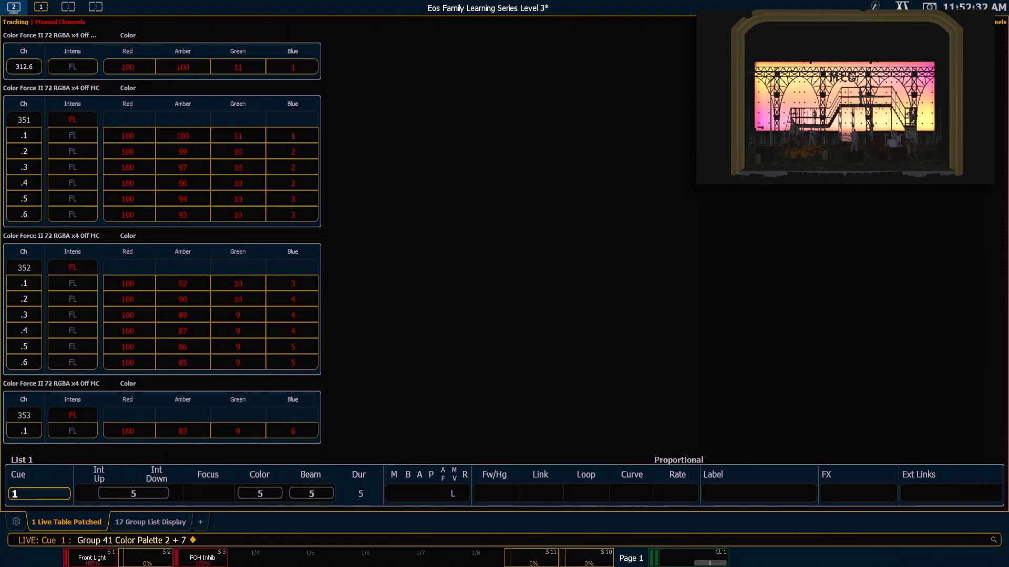
Step: In the blind group list, re-enter the contents of group 41 as channels 301 thru 312 + 351 thru 362, cells only
key(g)
key(g)
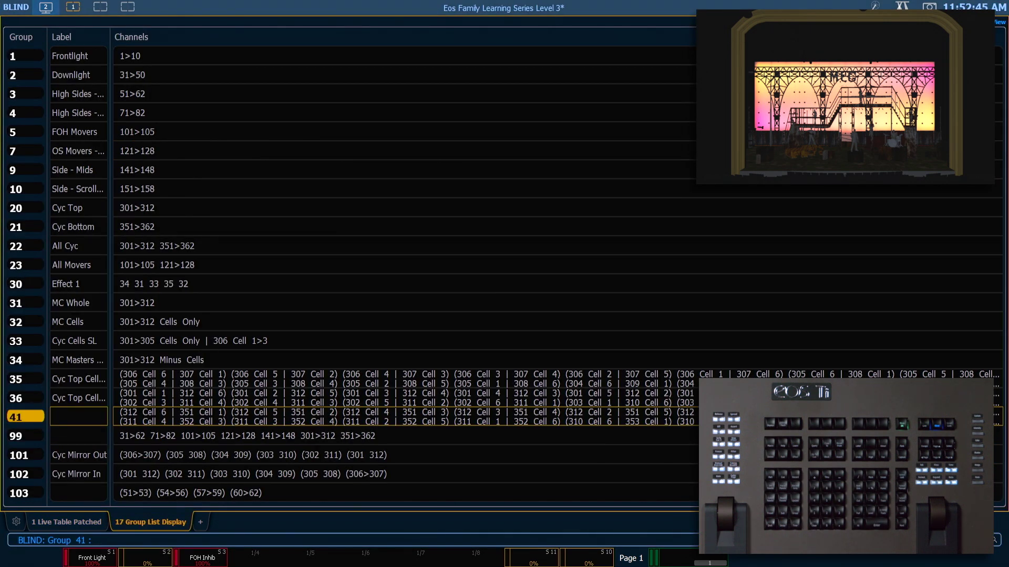
text(301t)
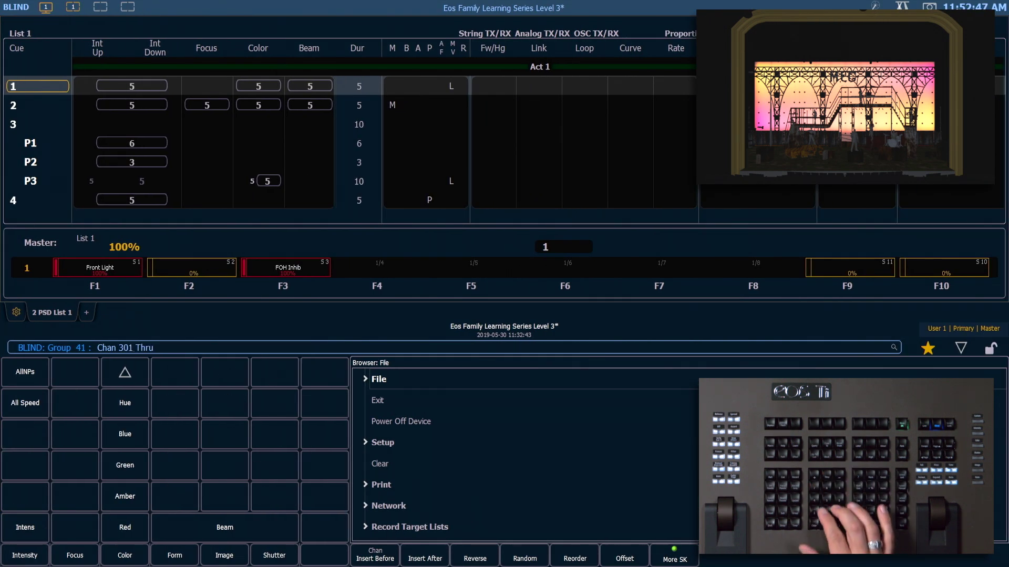
text(312)
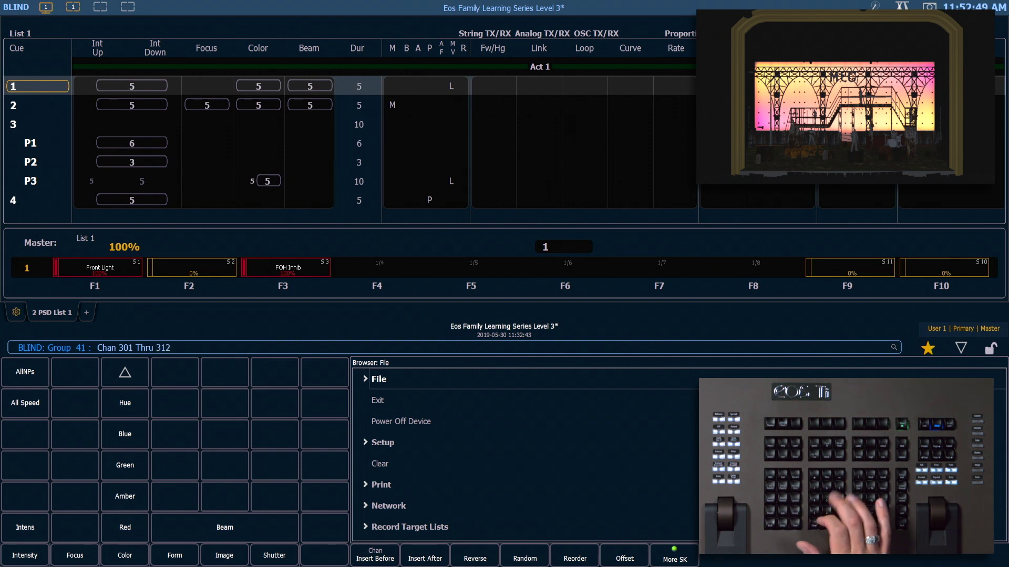
text(+351t3)
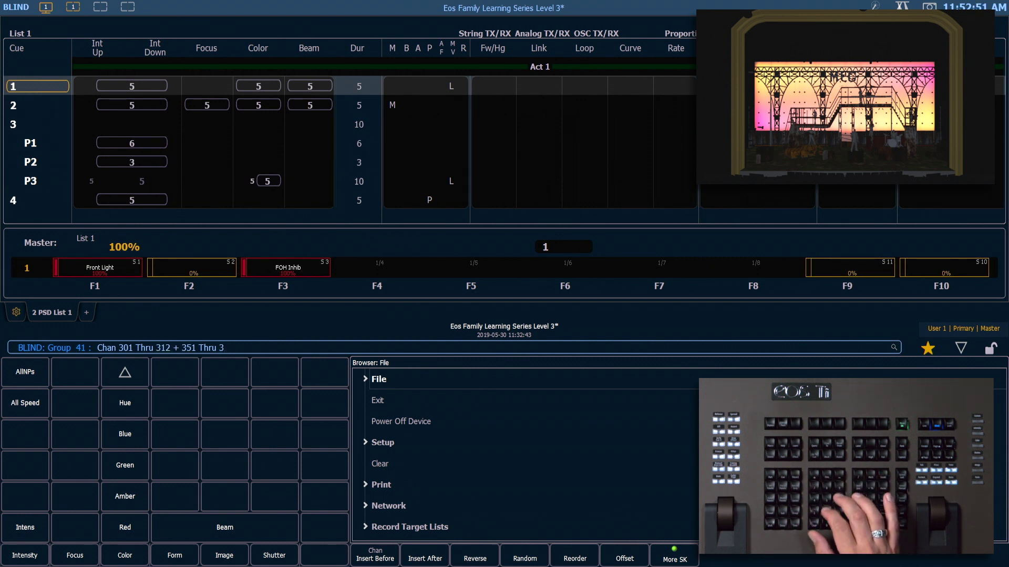
text(62c)
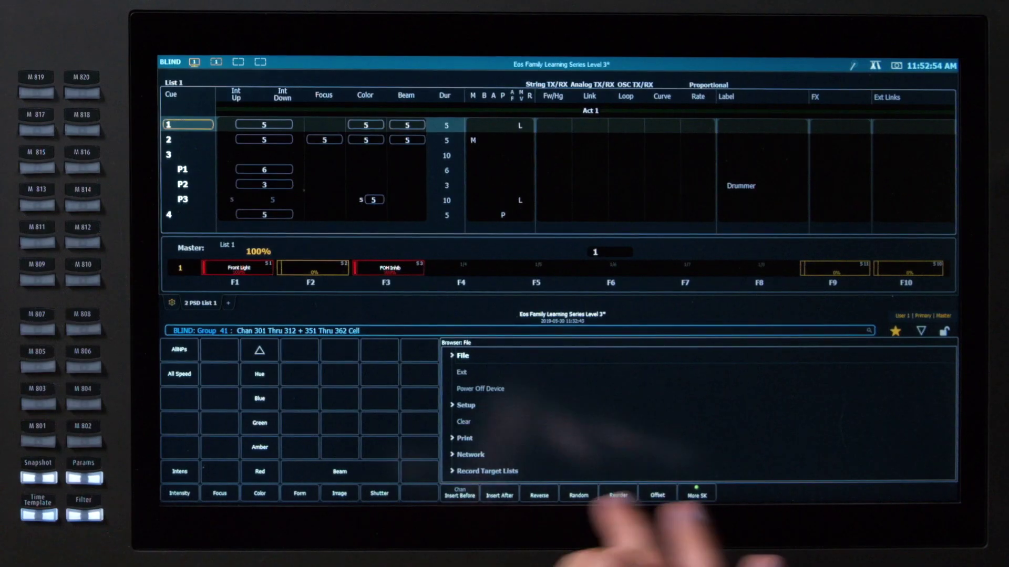
Step: Order group 41 with the offset Mirror Out, Chan Per Group 2 and InterLeave, and store it
click(625, 558)
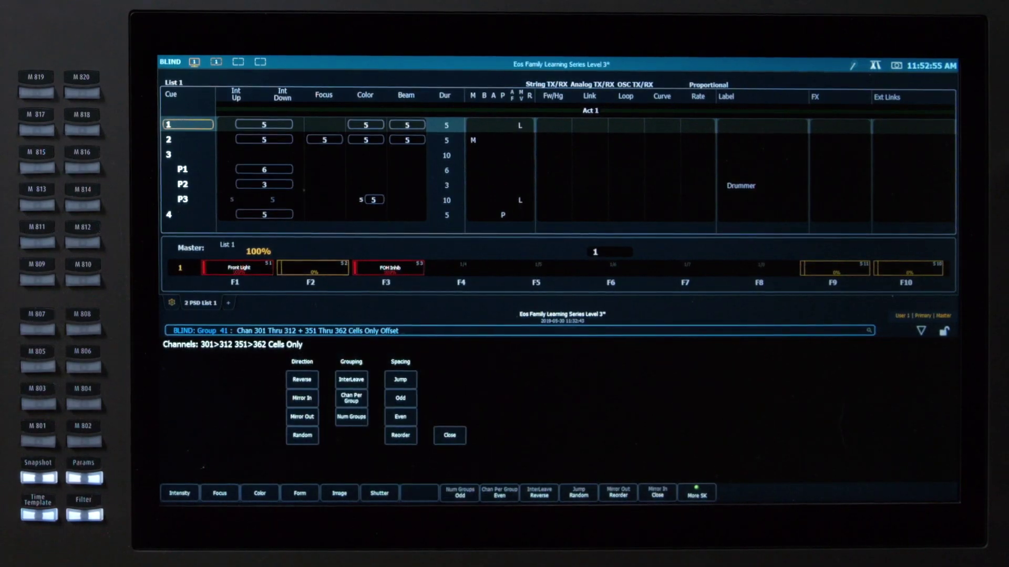
click(302, 416)
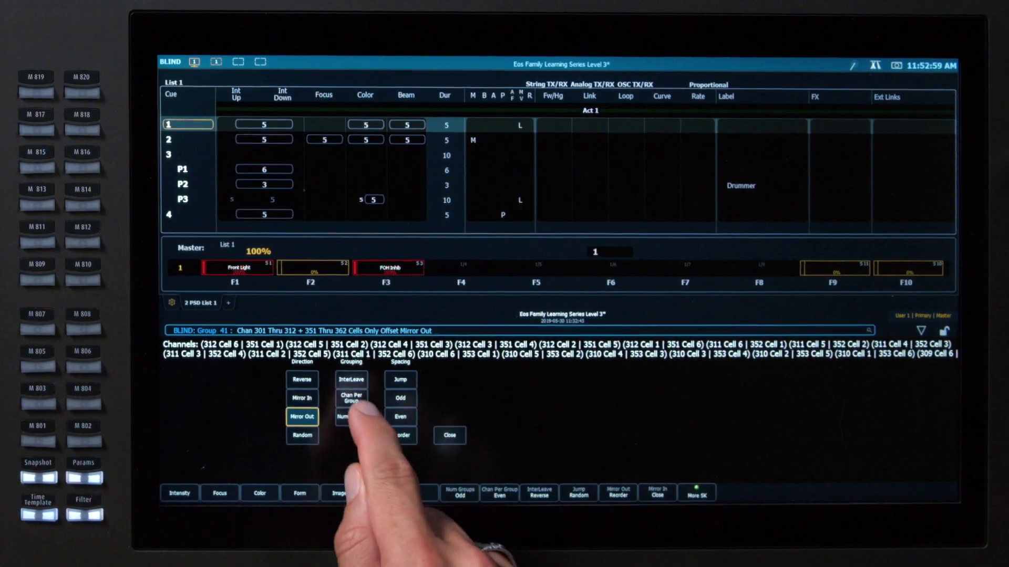
click(351, 398)
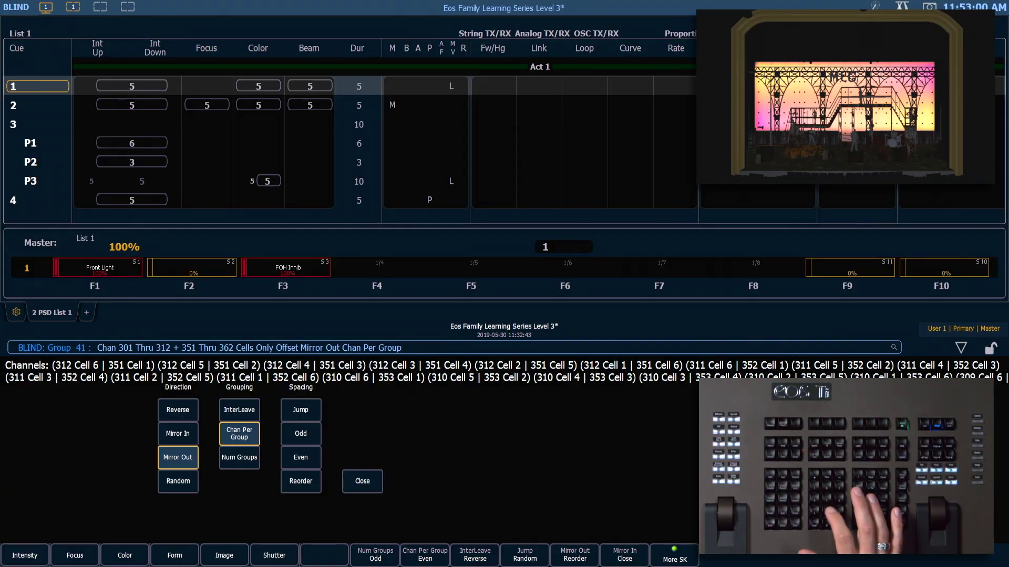
text(2)
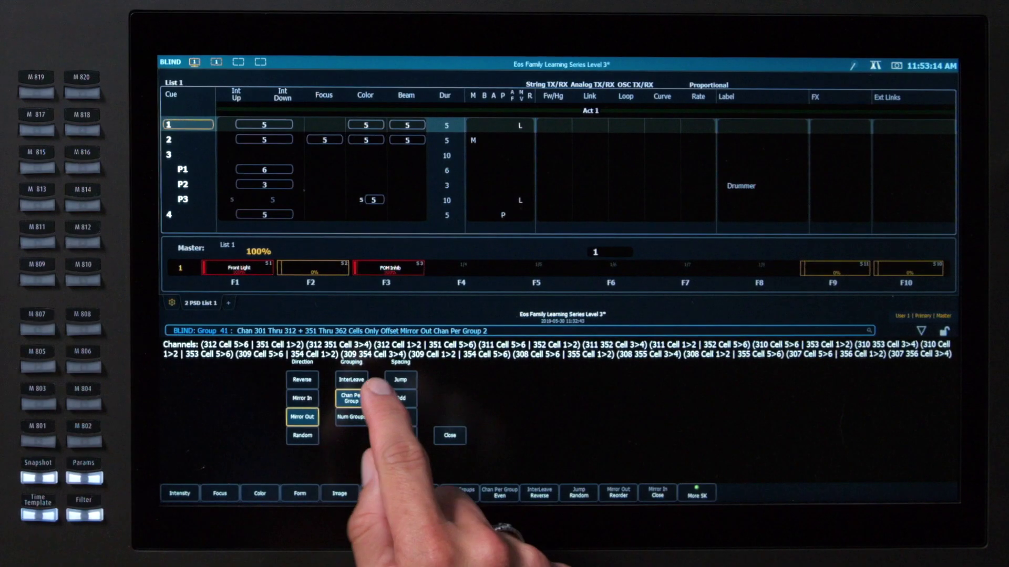
click(239, 410)
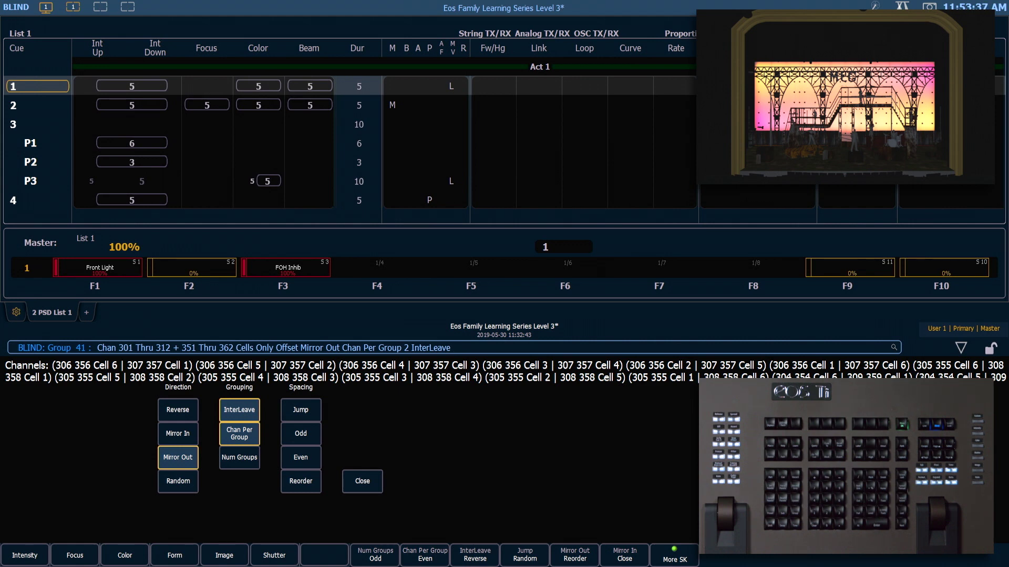
key(ctrl+2)
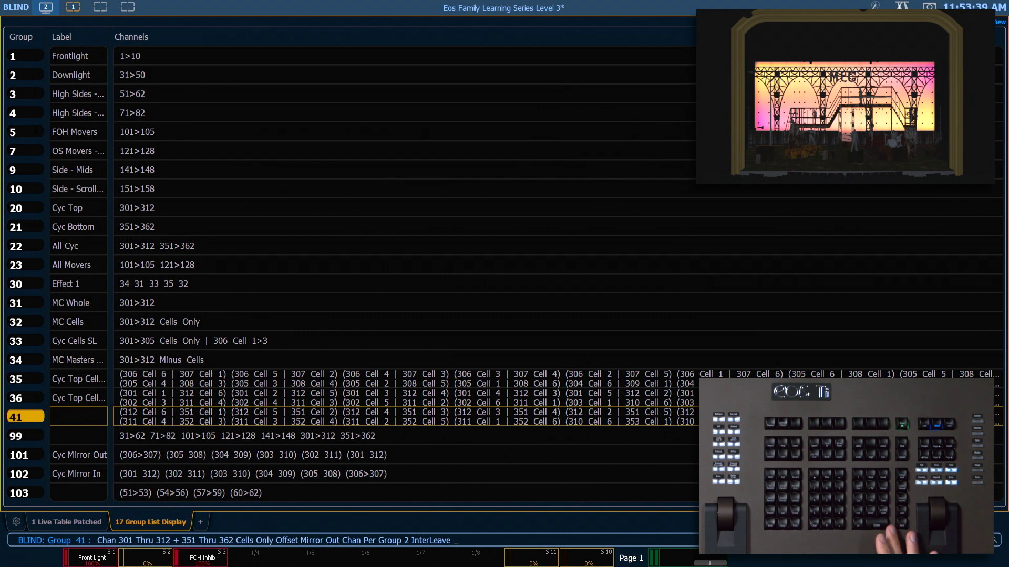
key(Return)
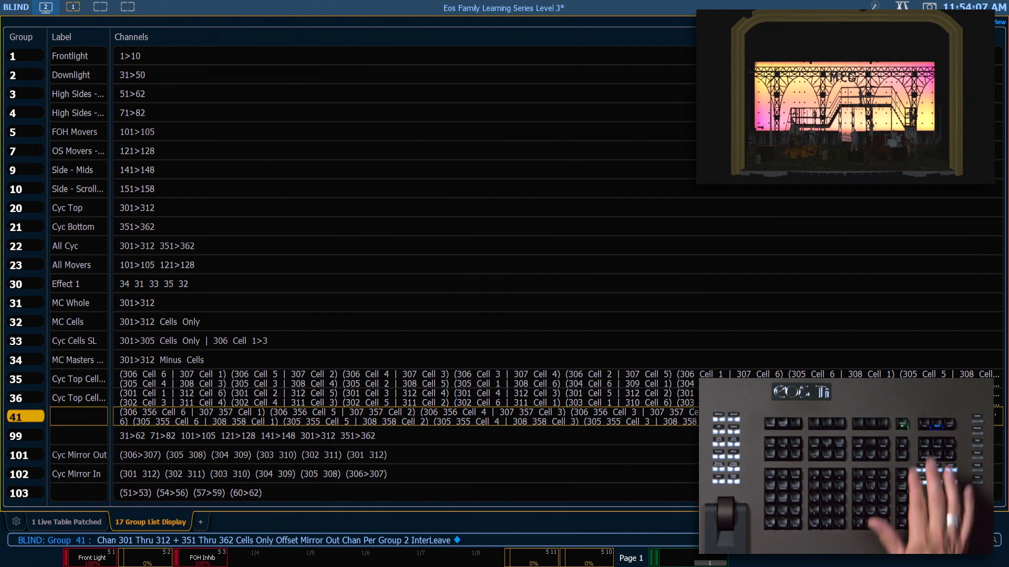
Step: Return to live and fan color palettes 2 + 7 across the reordered cells of group 41
key(F1)
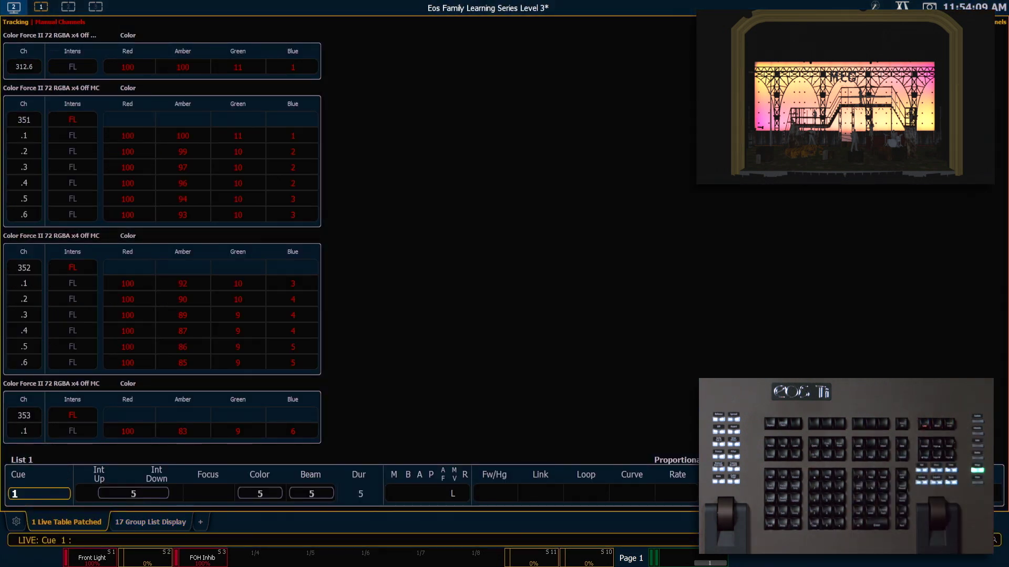
text(g41)
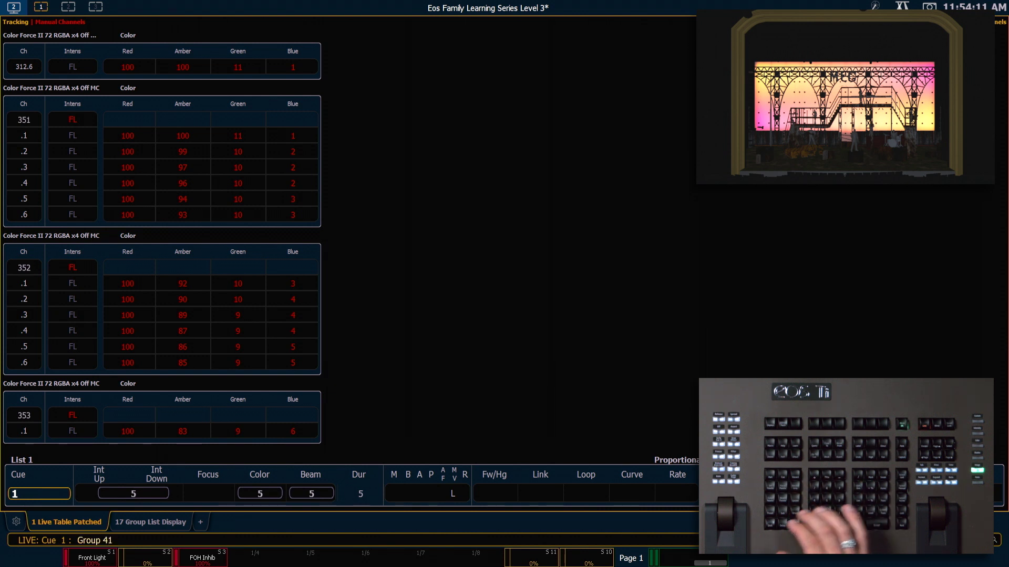
key(alt+c)
text(2+7)
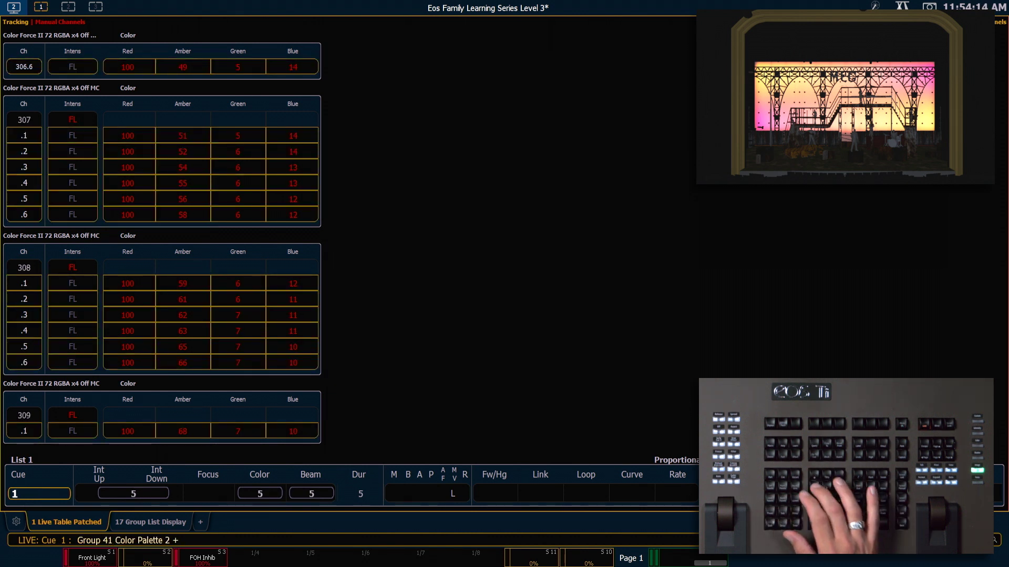
key(Return)
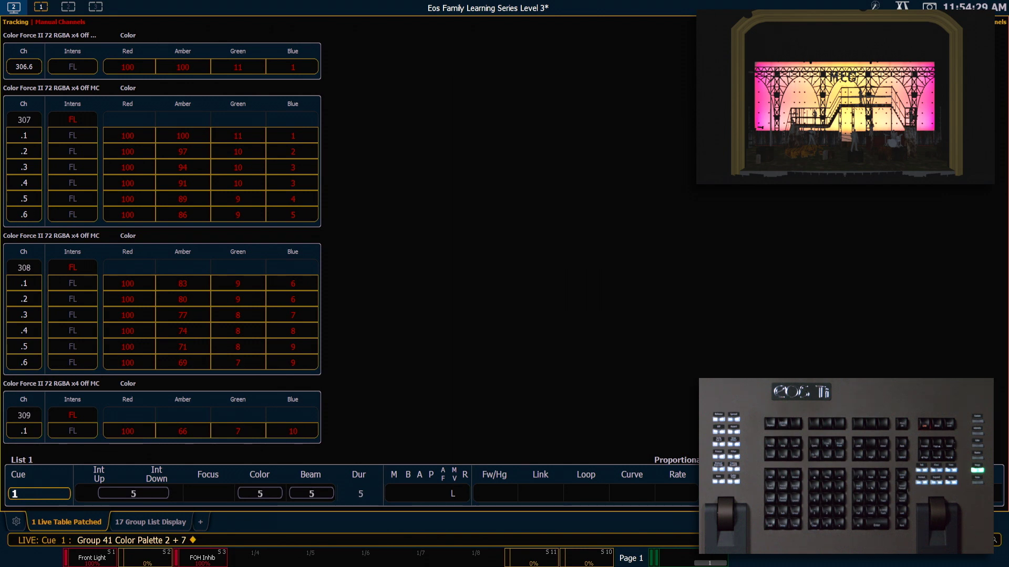
Step: Label group 41 in blind as "Full Cyc Mirror Out"
key(g)
key(g)
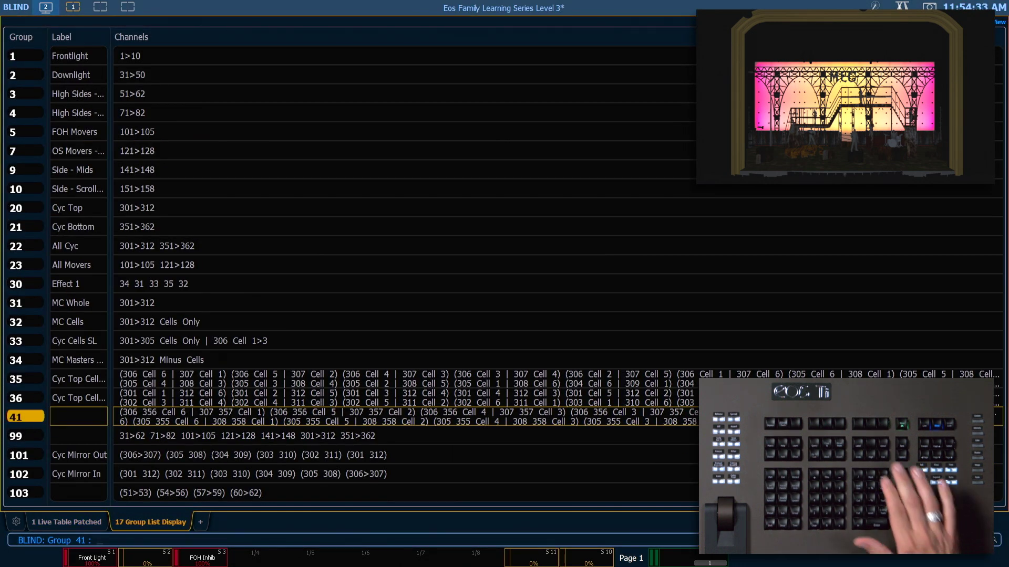
text(l Full)
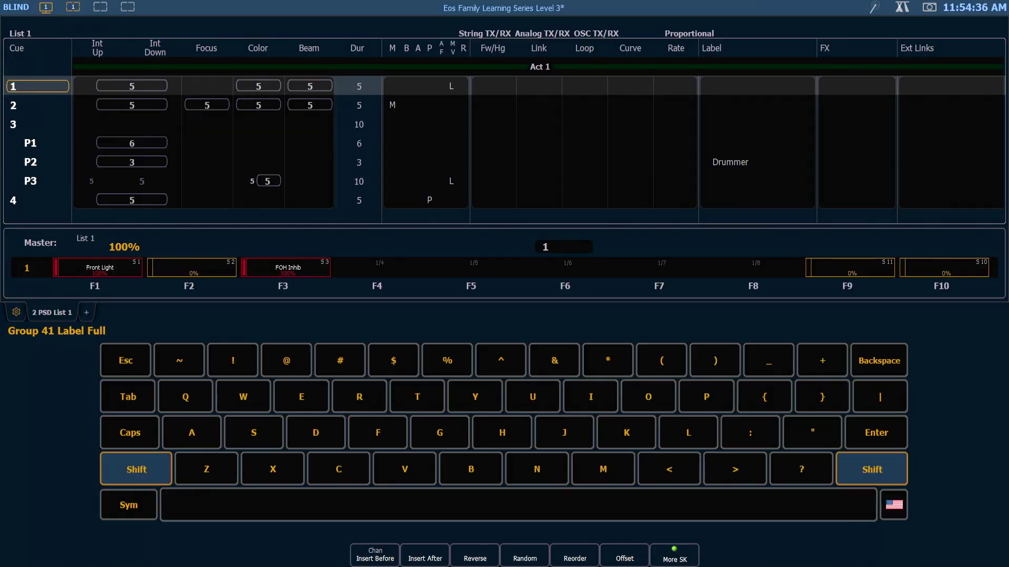
text( Cyc Mirror O)
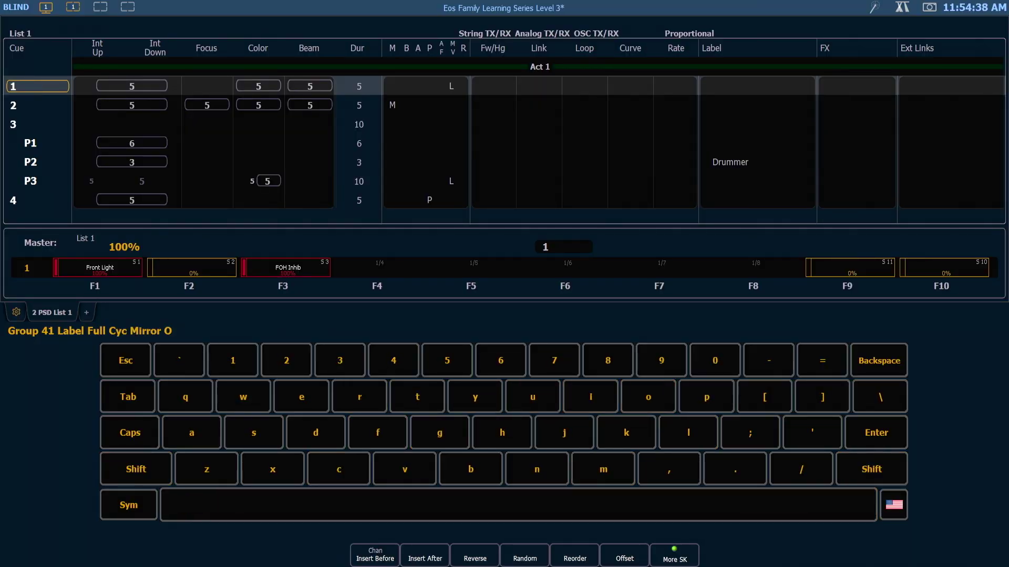
text(ut)
key(Return)
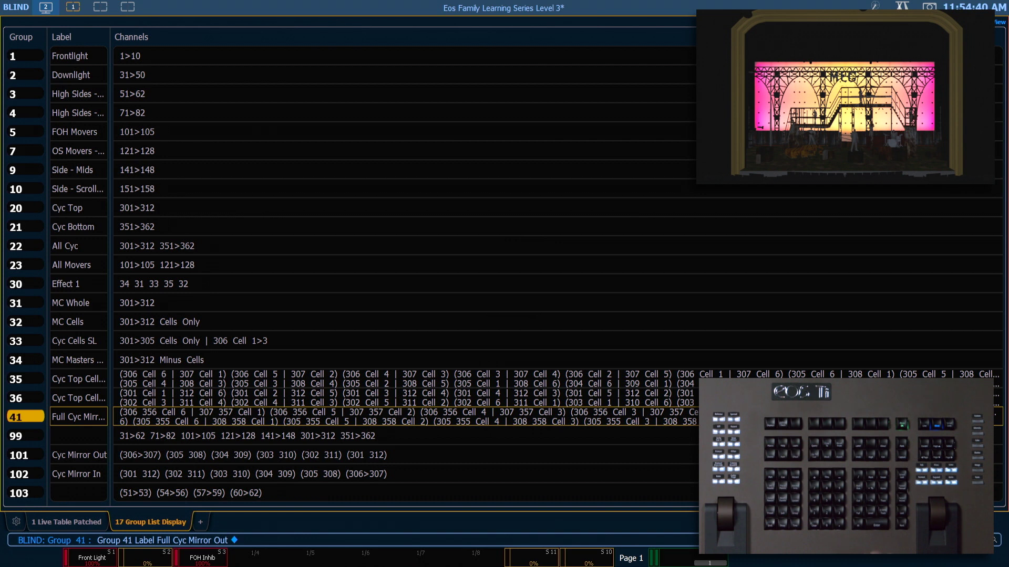
Step: Copy group 41 to group 42 and reverse the channel order of group 42
key(q)
key(g)
key(4)
key(2)
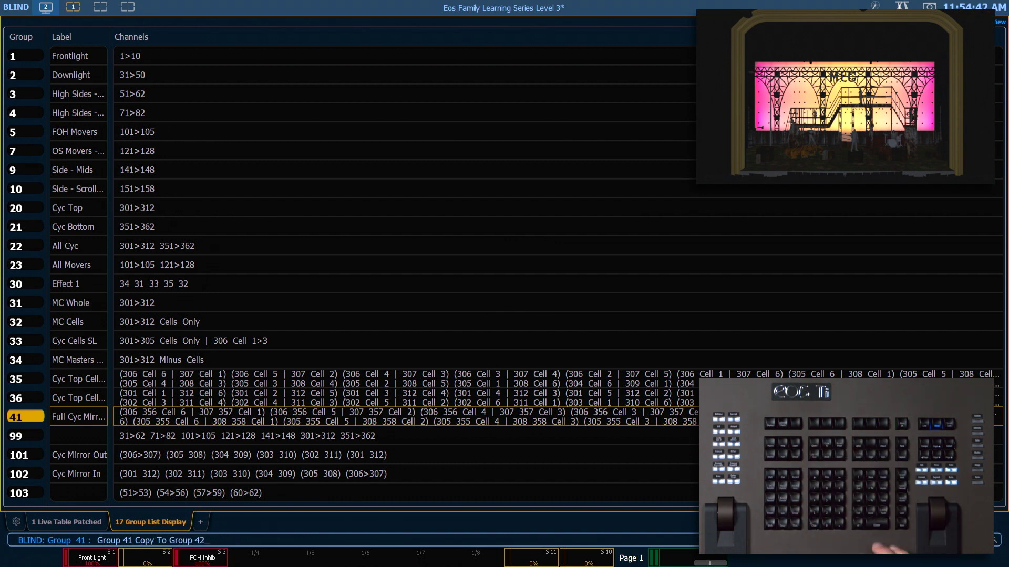
key(Return)
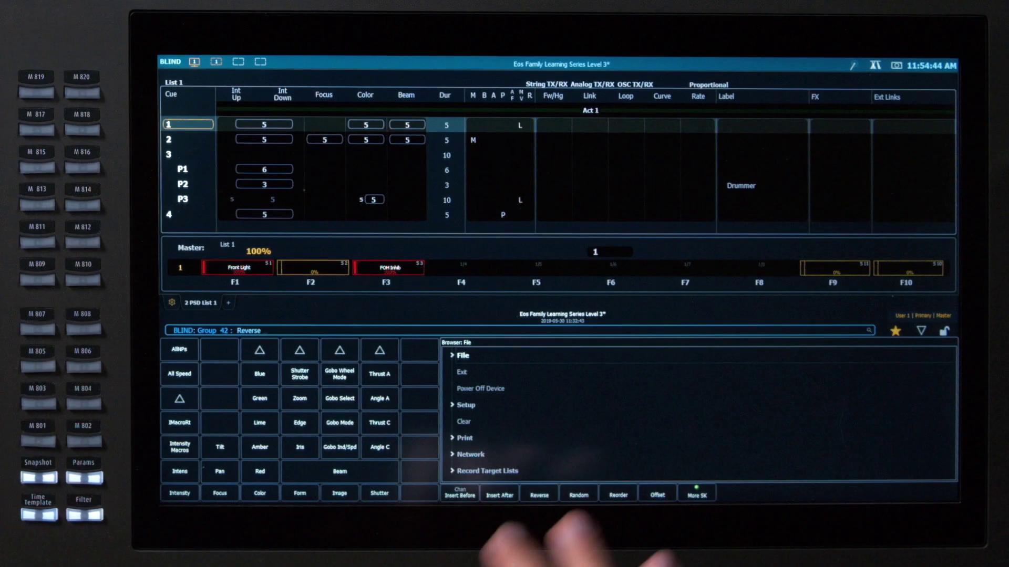
key(Return)
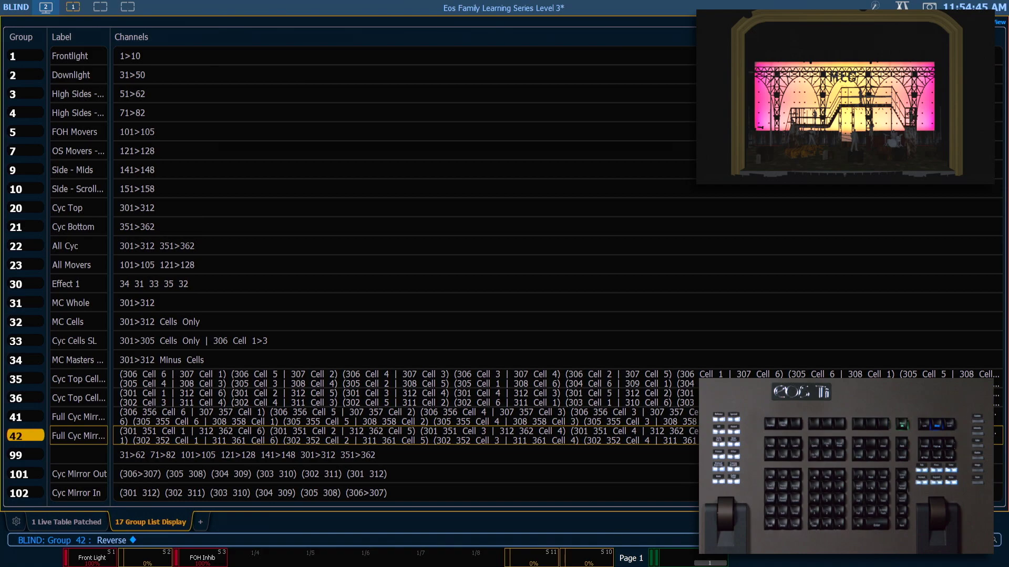
Step: Change the label of group 42 to "Full Cyc Mirror In"
key(l)
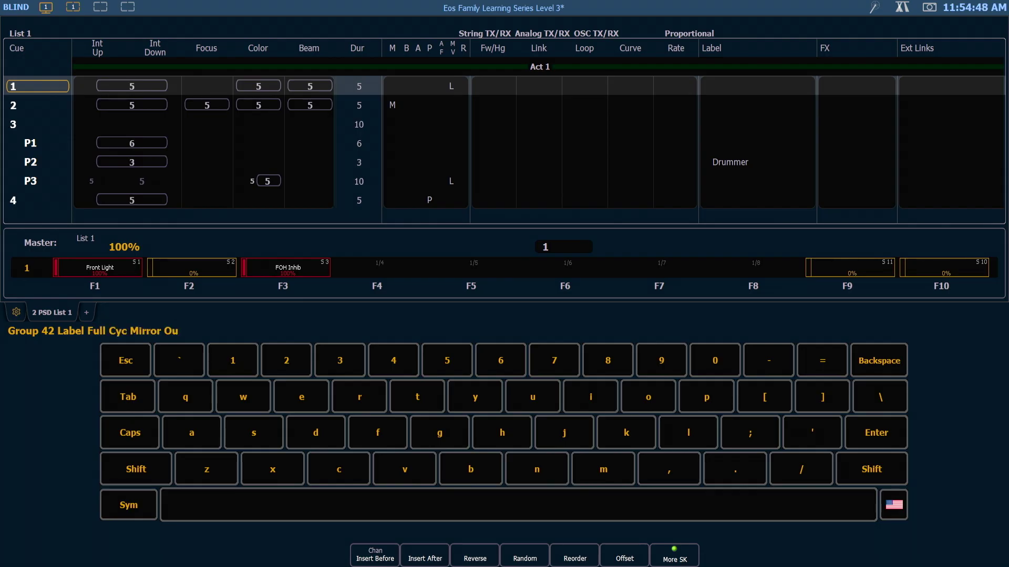
key(BackSpace)
key(BackSpace)
text(In)
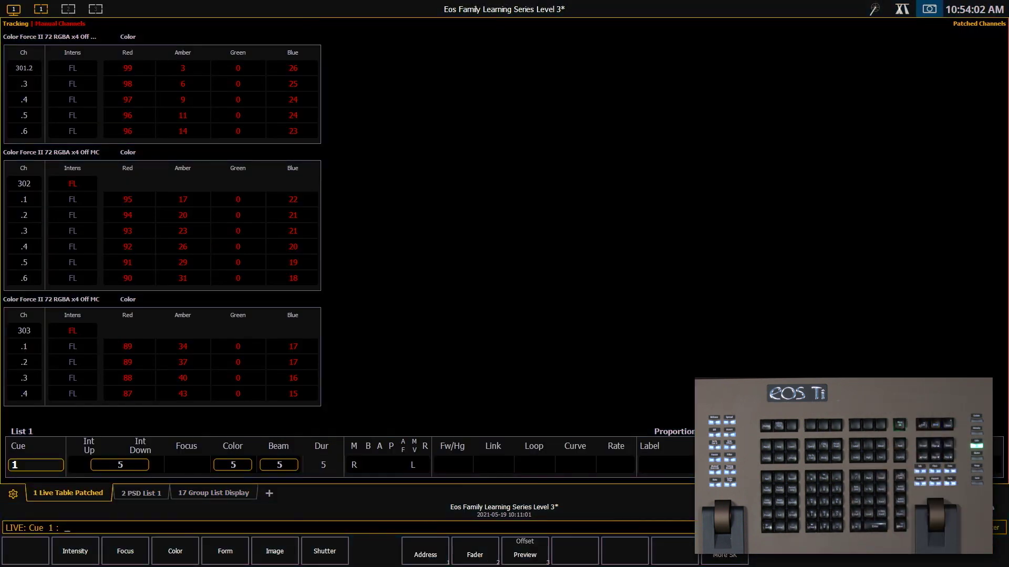
Step: In live, select channels 301 thru 312 Cells Only with the Even offset
text(301 Thru)
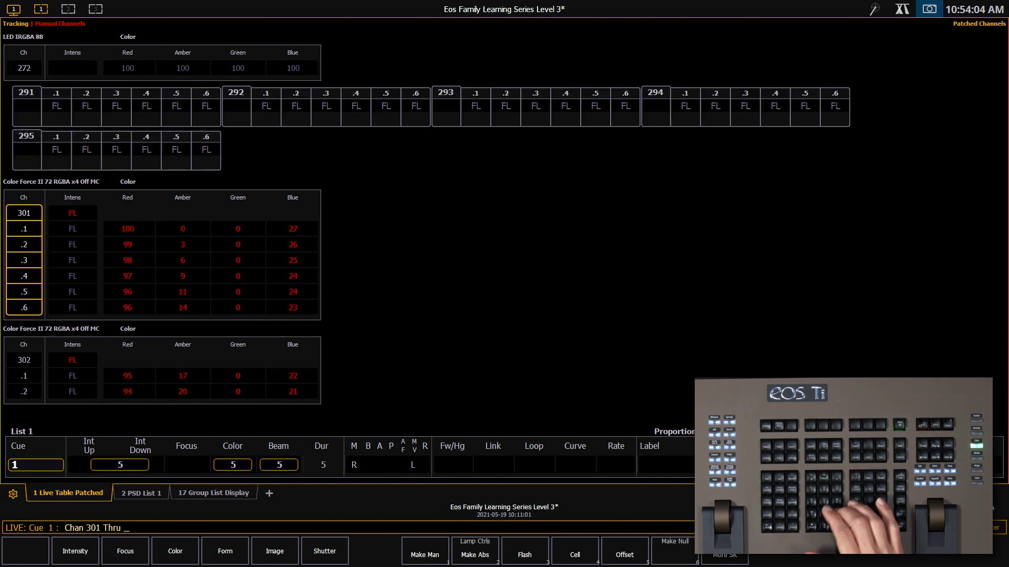
text( 312 Cell)
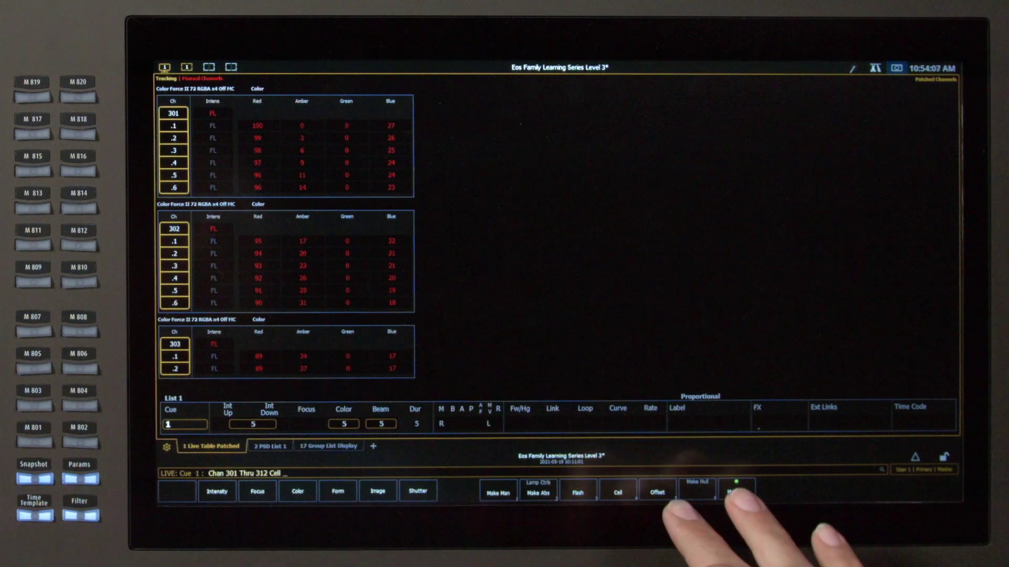
click(624, 555)
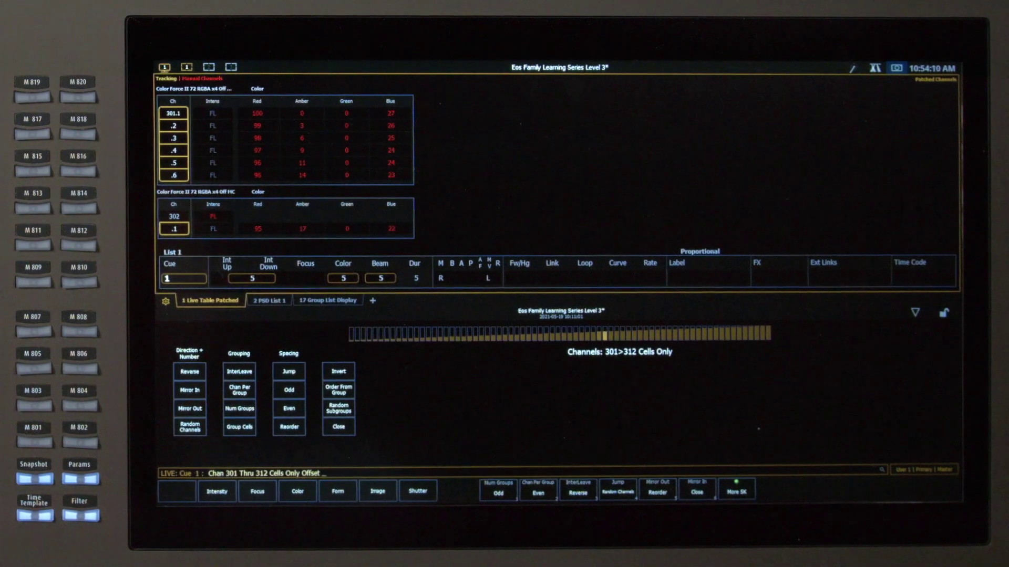
click(289, 408)
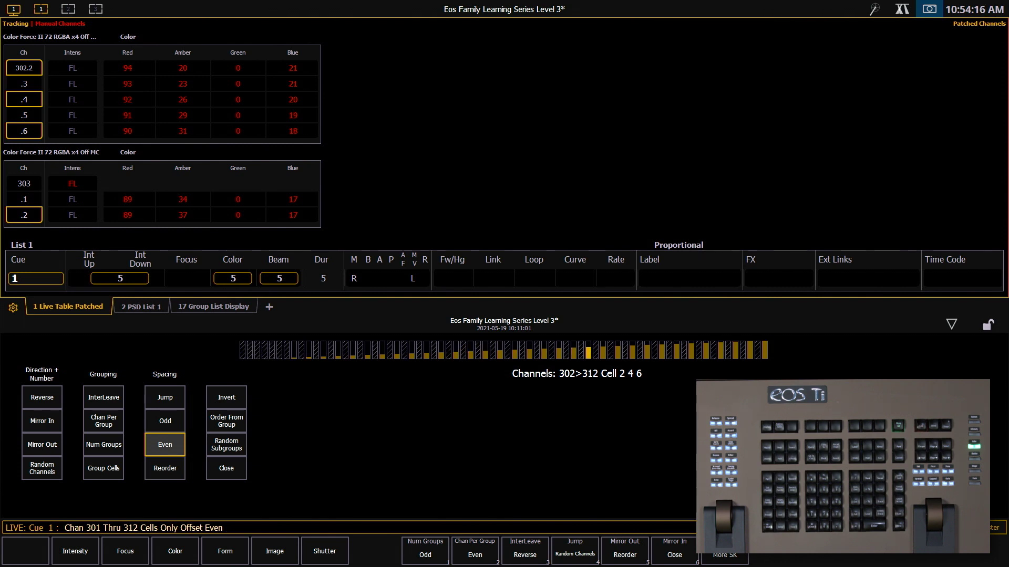
Step: Add a parenthesised second selection of channels 351 thru 362 Cells Only with Offset Jump 4 to the even cell selection
key(plus)
key(parenleft)
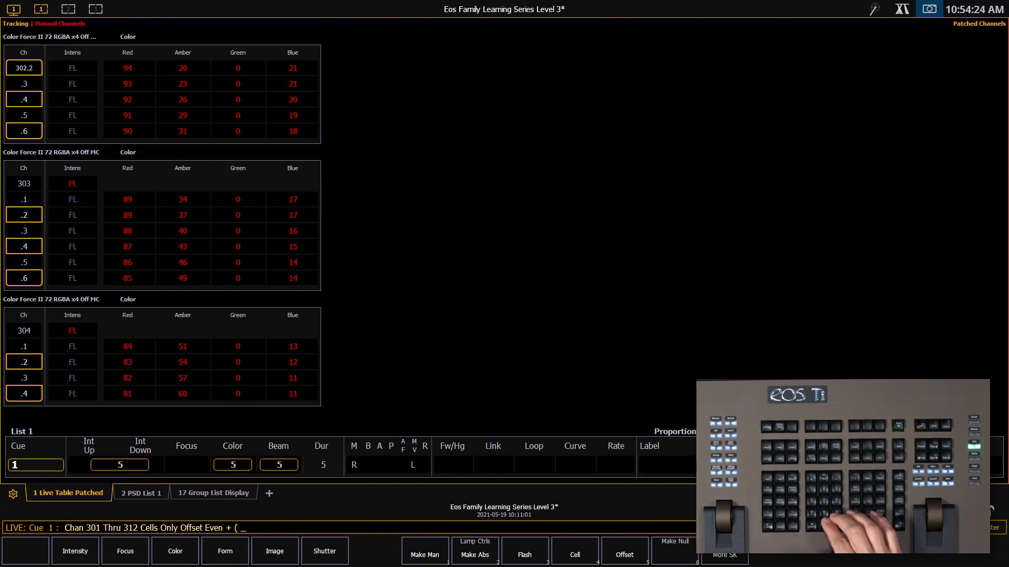
text(351 Thru 362)
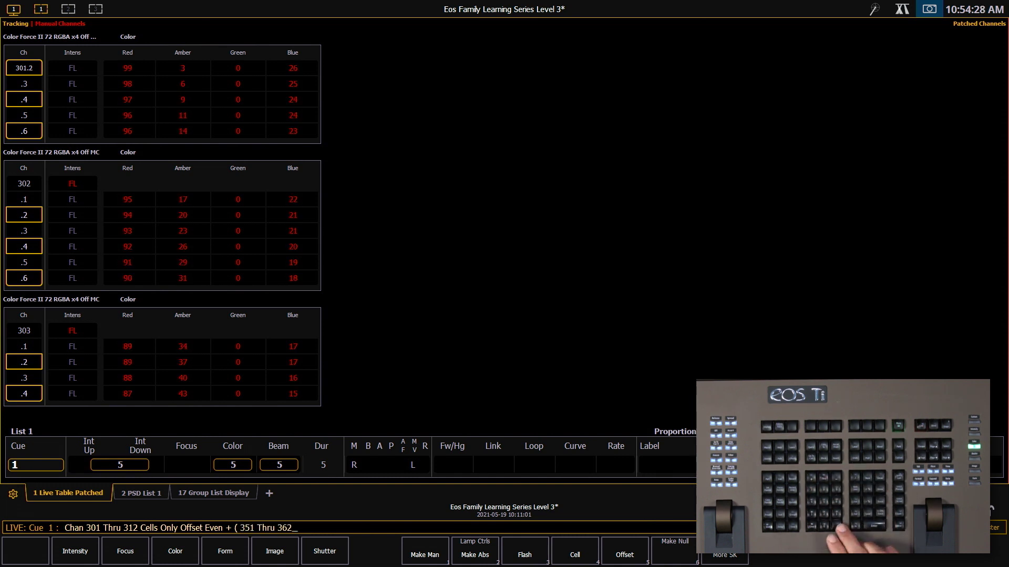
text( Cell)
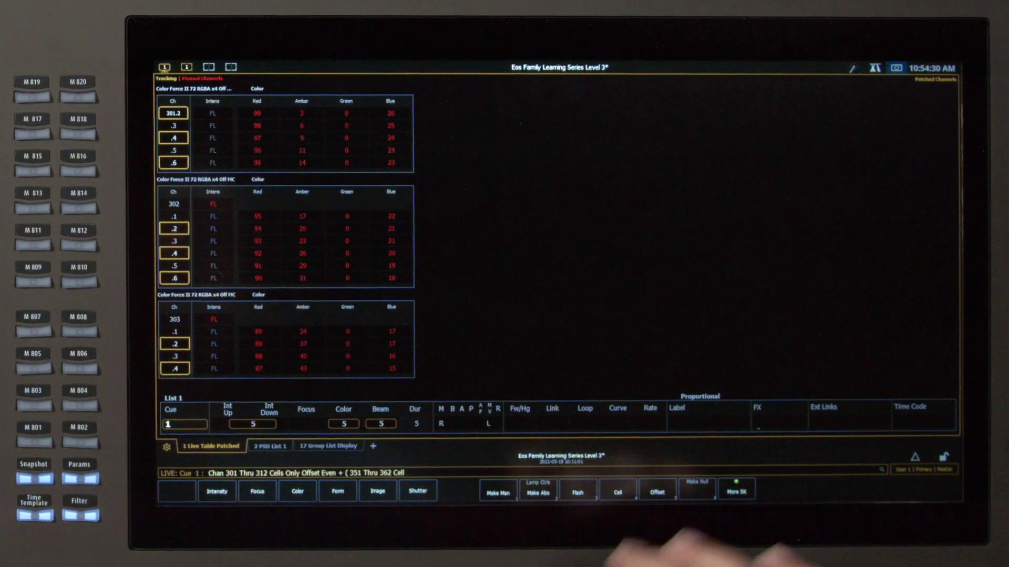
click(618, 492)
click(657, 492)
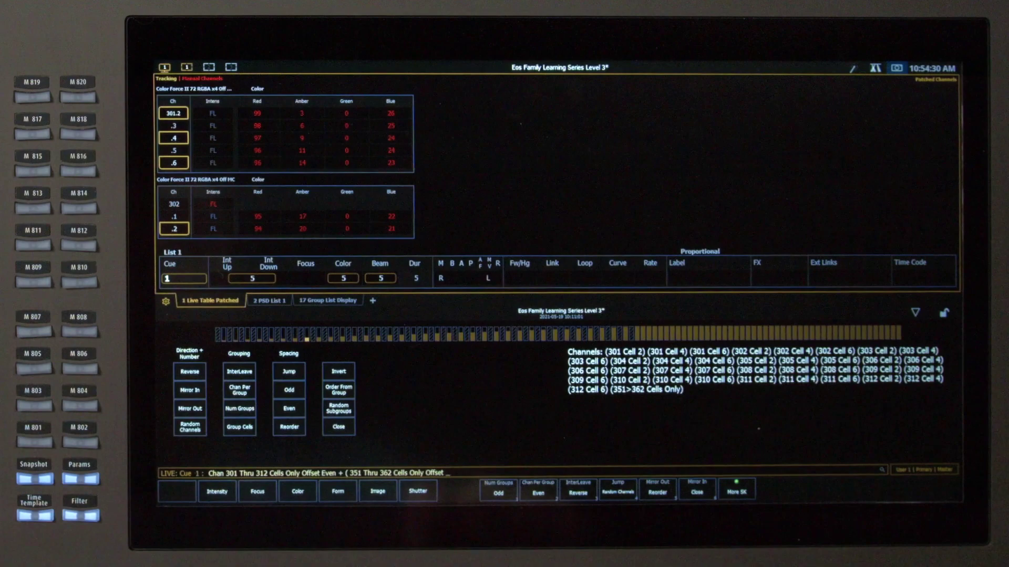
click(289, 371)
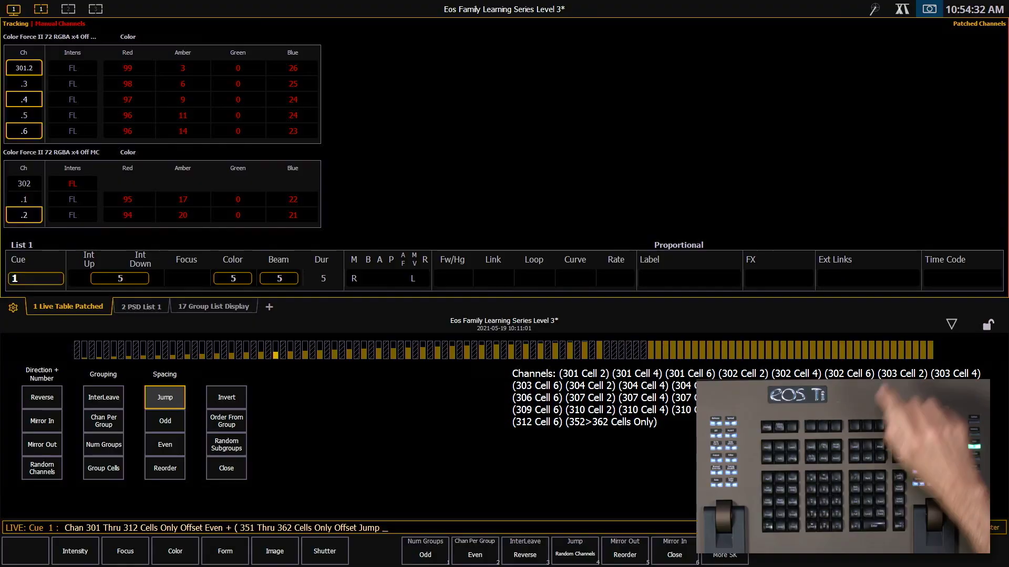
text(4)
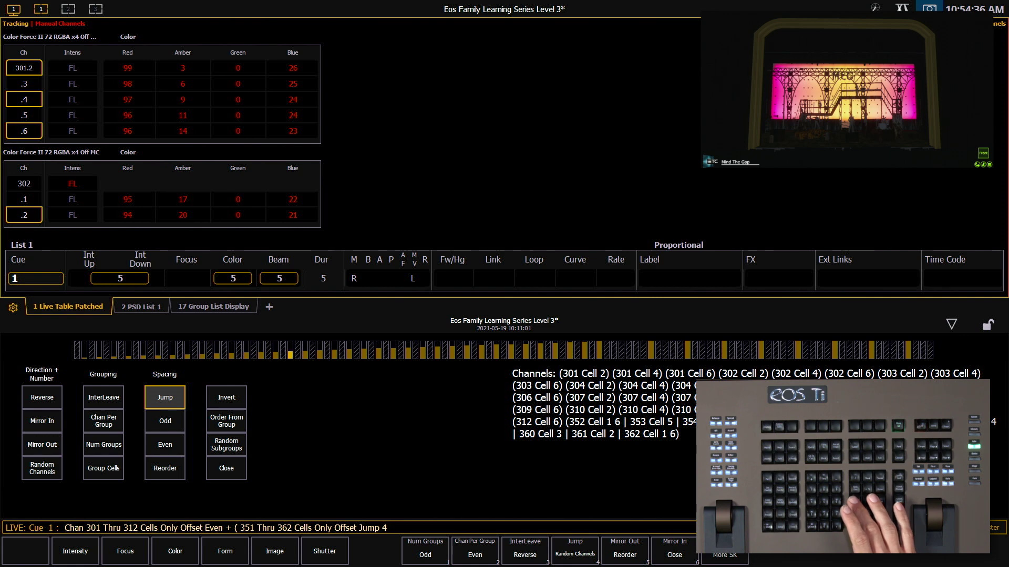
Step: Close the parenthesised selection and set the combined cells of both channel ranges to Out
key(parenright)
key(a)
key(o)
key(Return)
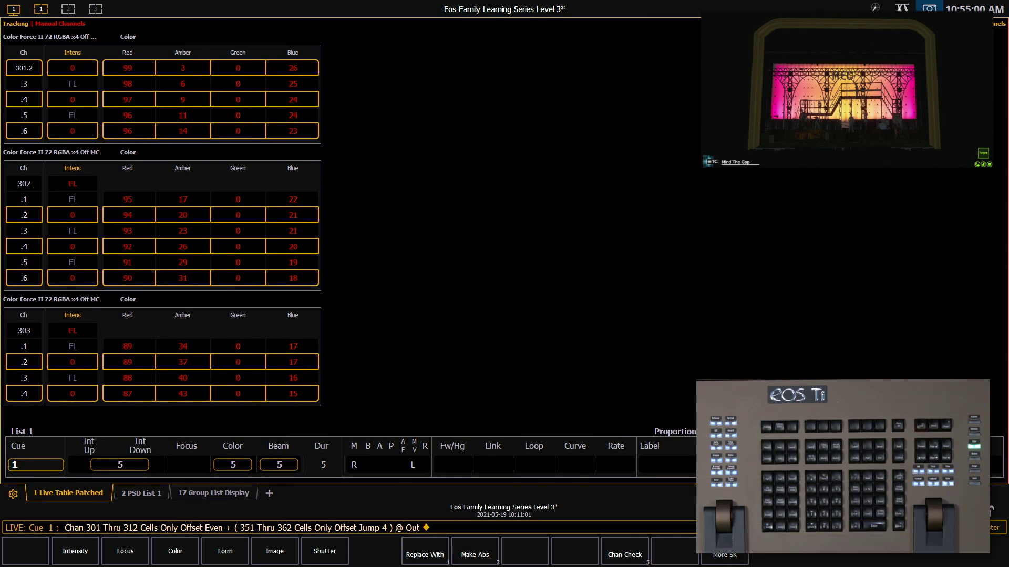
Step: Select channels 301 thru 312 Cells Only with a Random Subgroups offset using 12 groups
key(f)
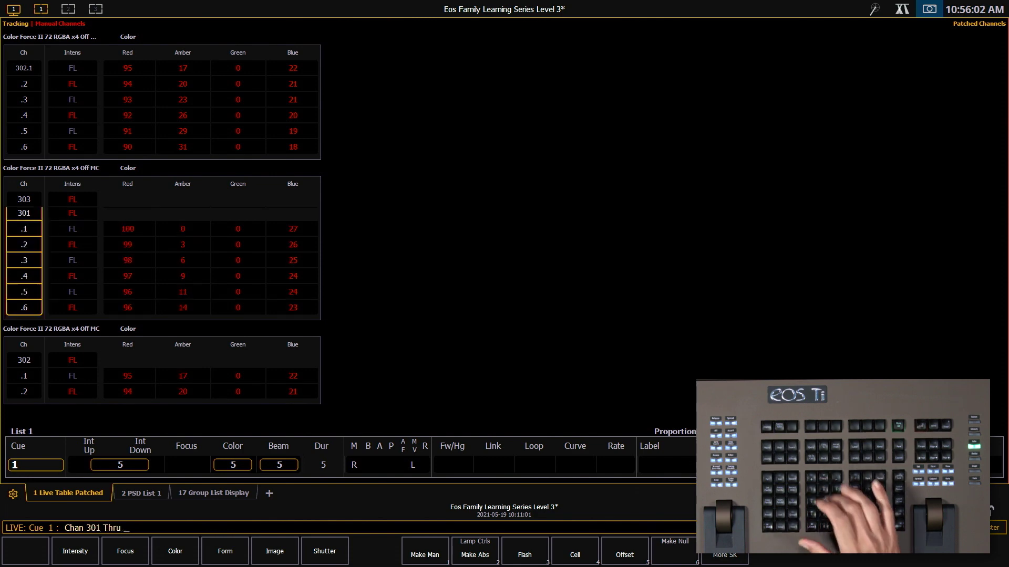
text(312)
click(575, 555)
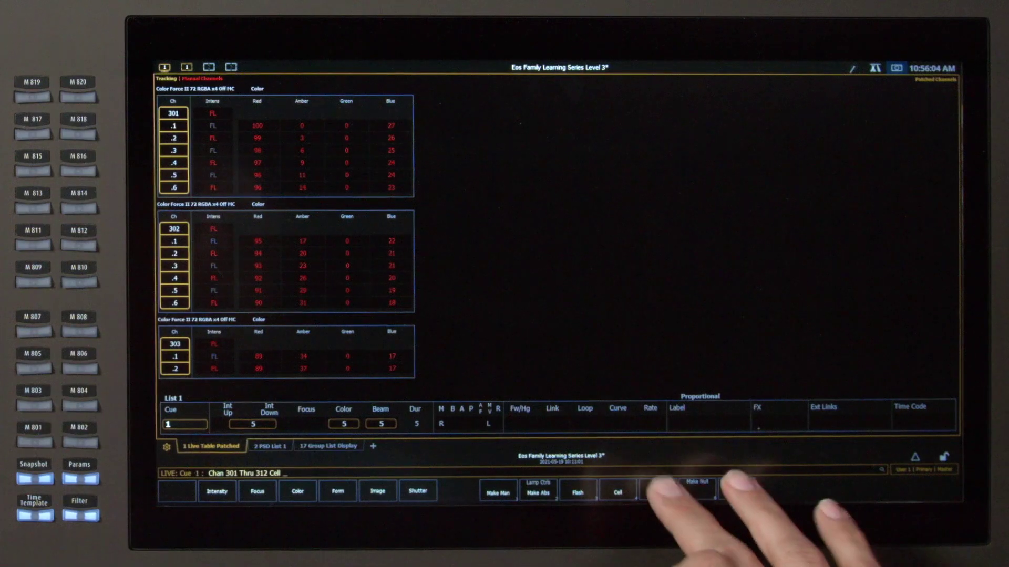
click(624, 555)
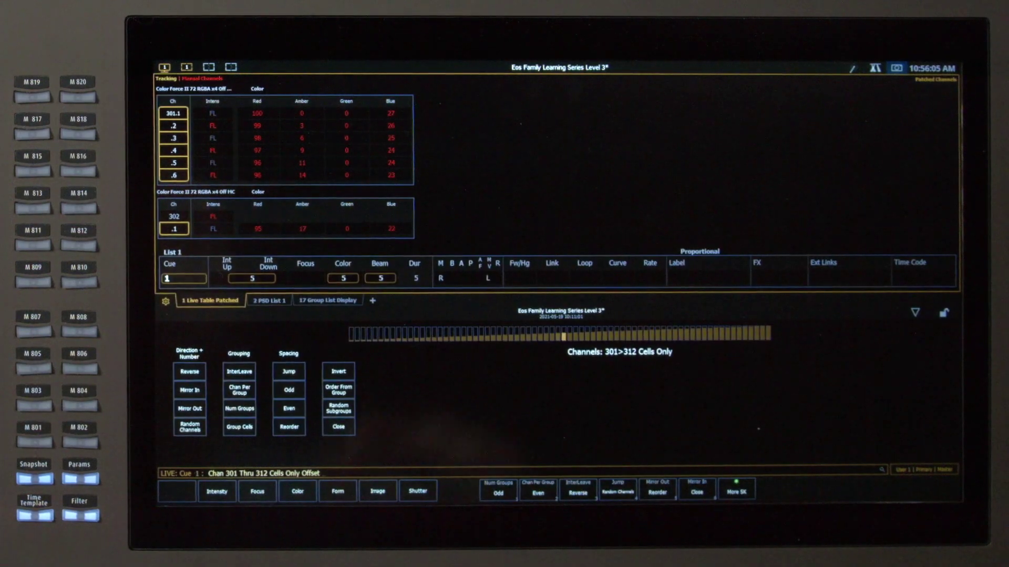
click(339, 408)
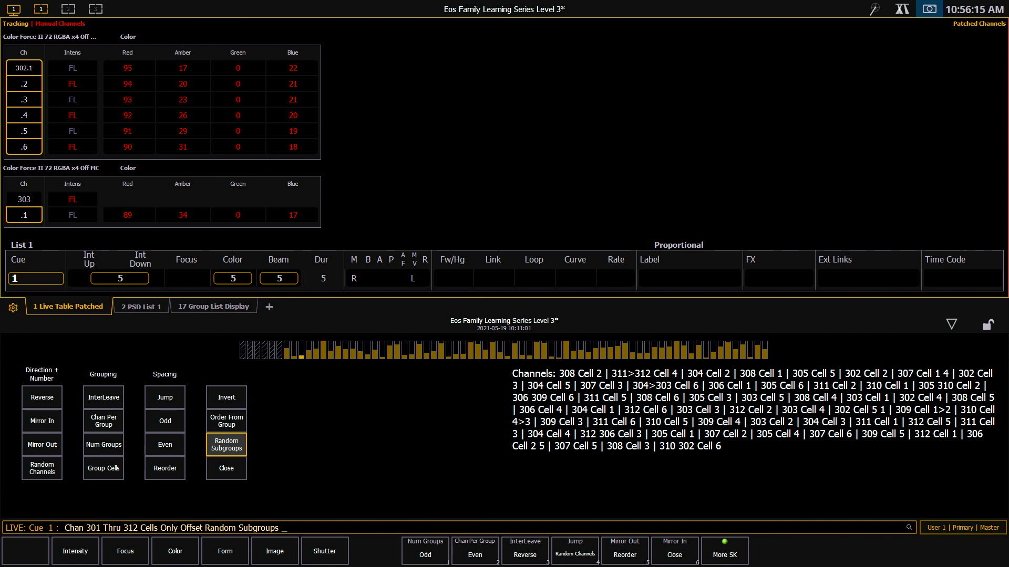
click(103, 444)
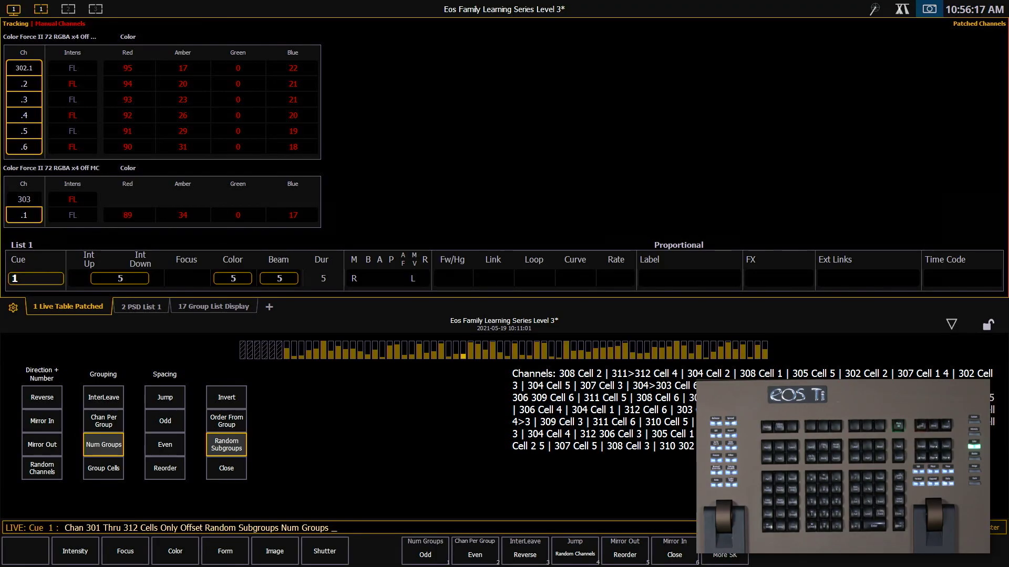
text(12)
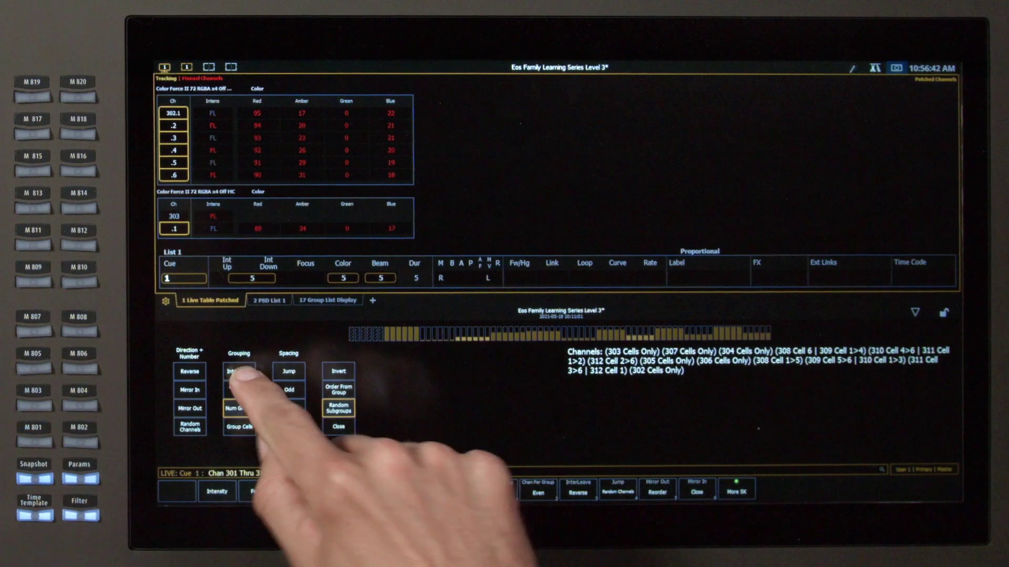
Step: Add InterLeave to the random subgroups offset and reorder the resulting cell selection
click(103, 397)
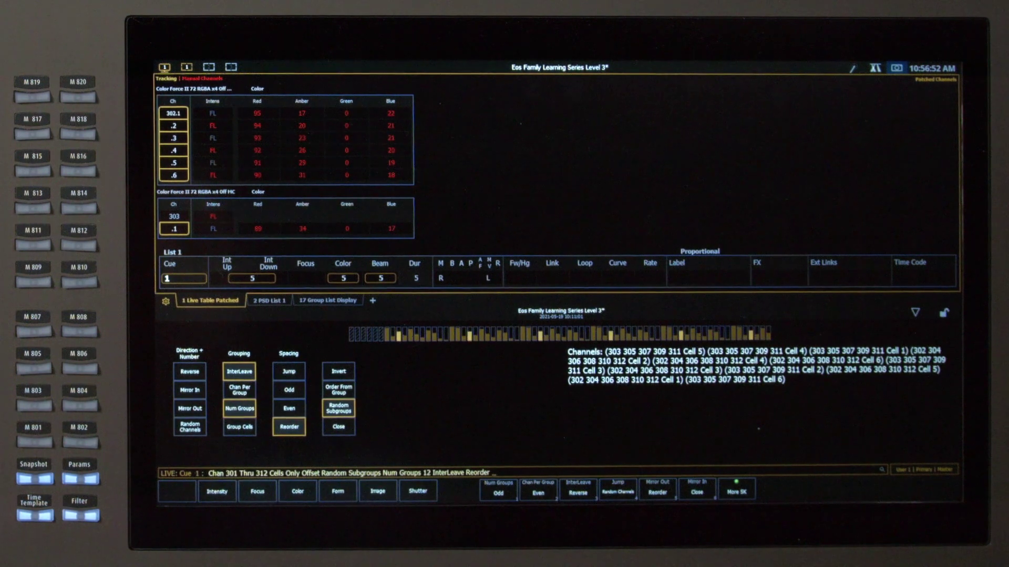
click(289, 427)
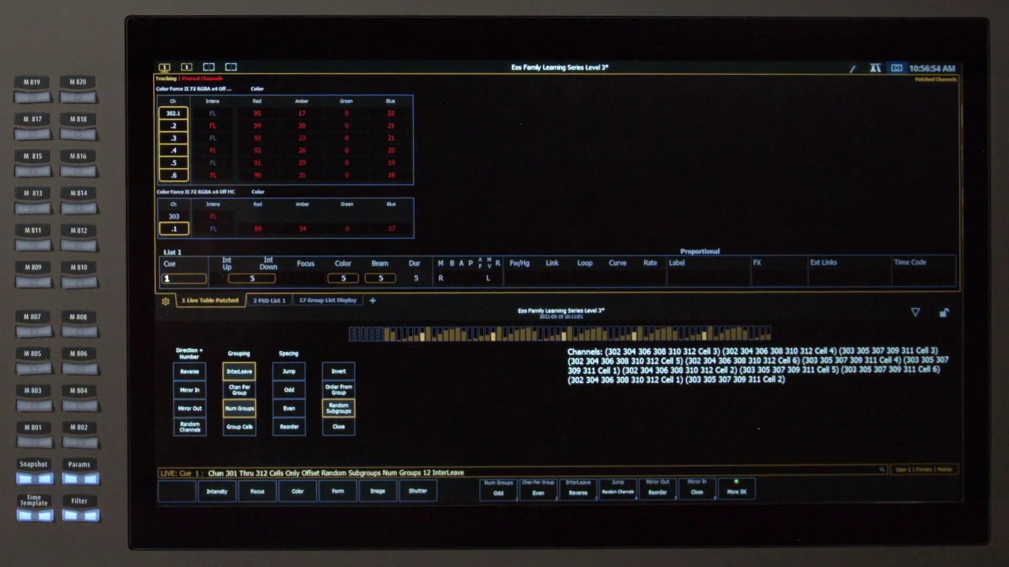
click(288, 426)
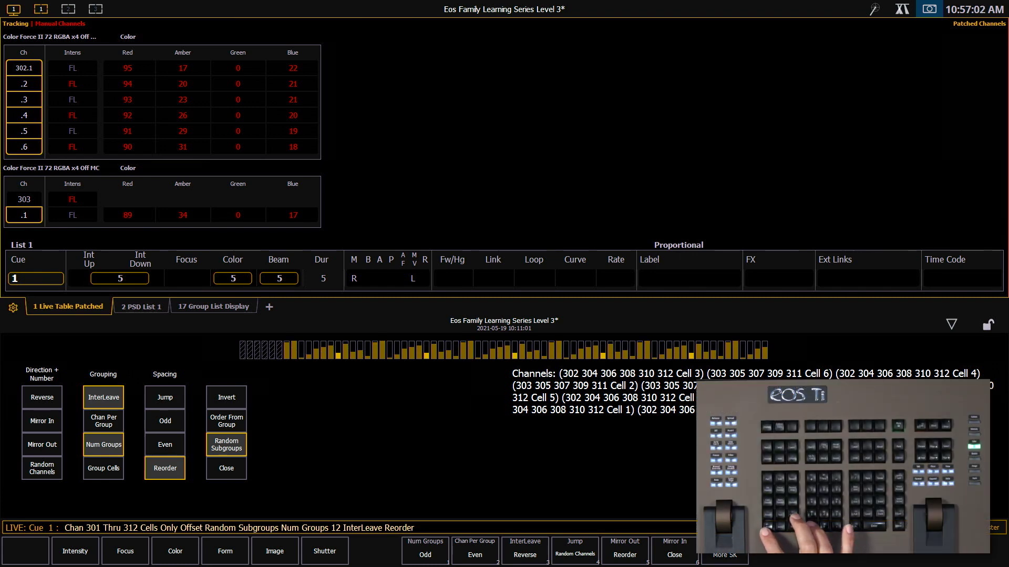
key(Return)
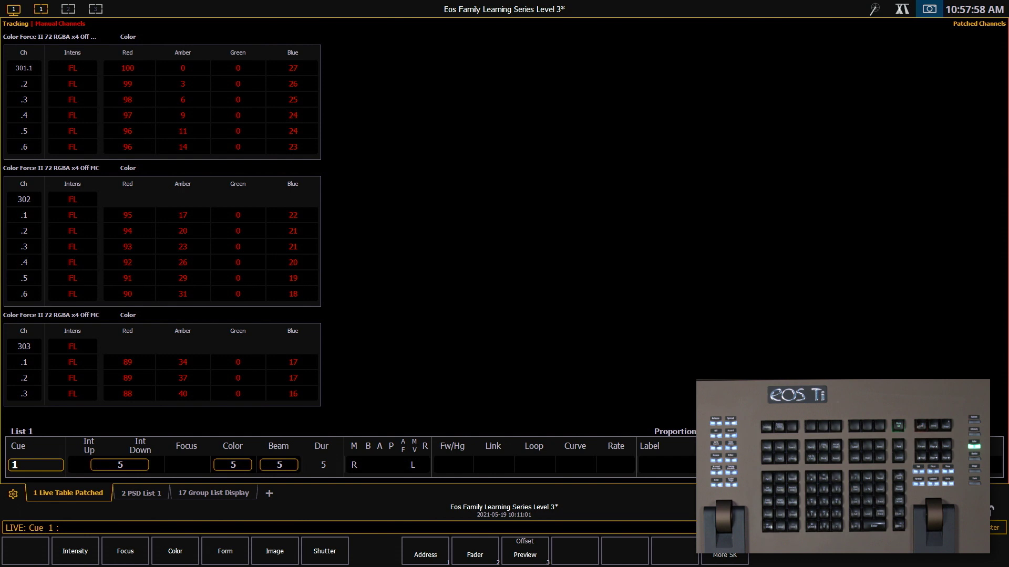
Step: Set group 32 to Out and clear the command line
text(g)
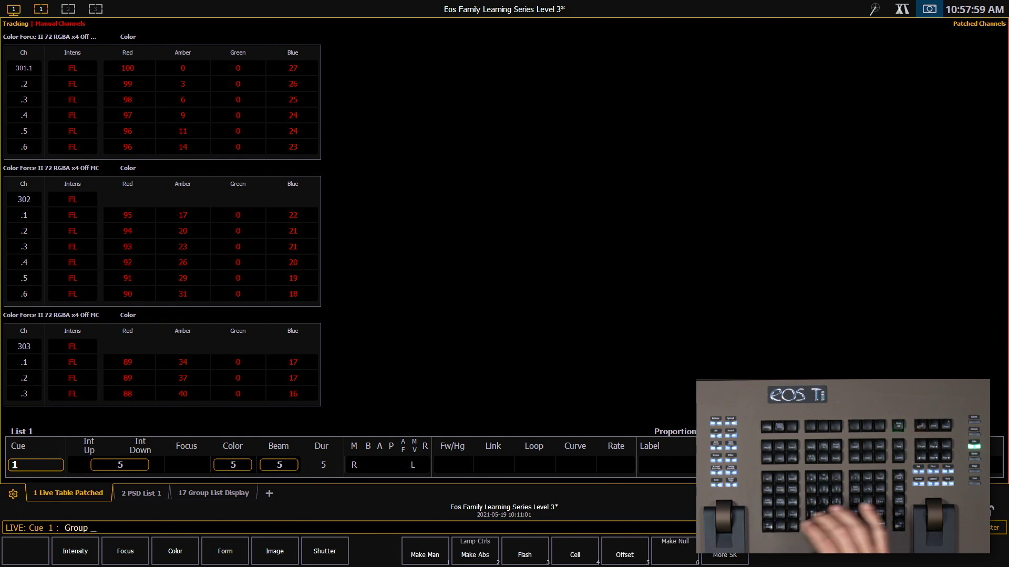
text(32ao)
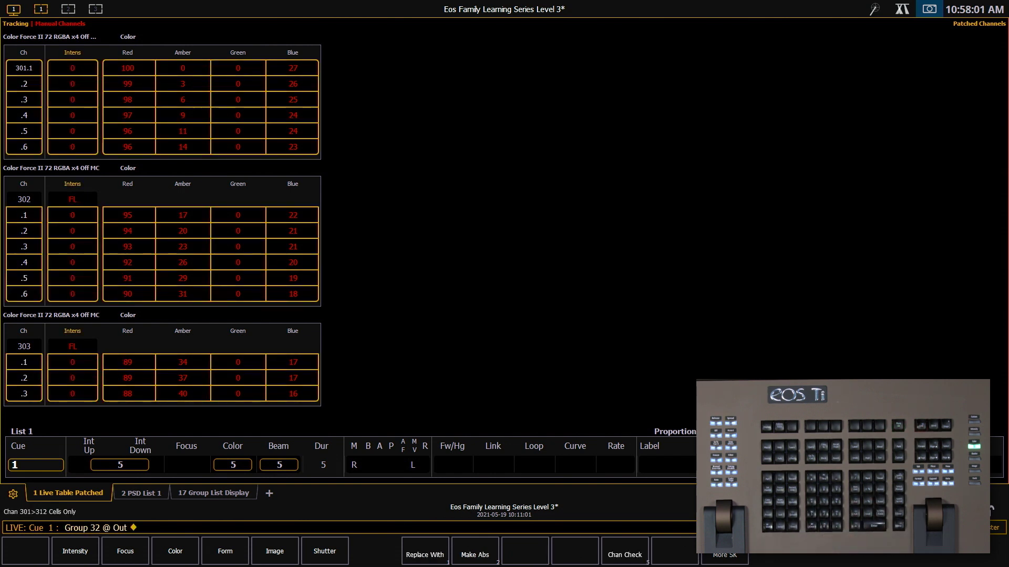
key(BackSpace)
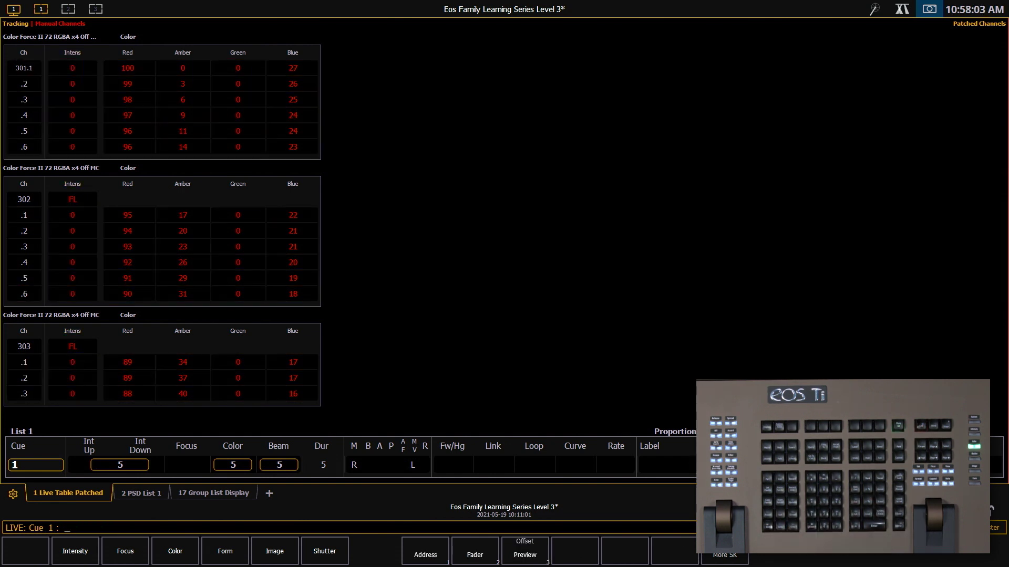
Step: Build a parenthesised selection of channels 301 thru 312 Cells Only with the Mirror In offset
text(()
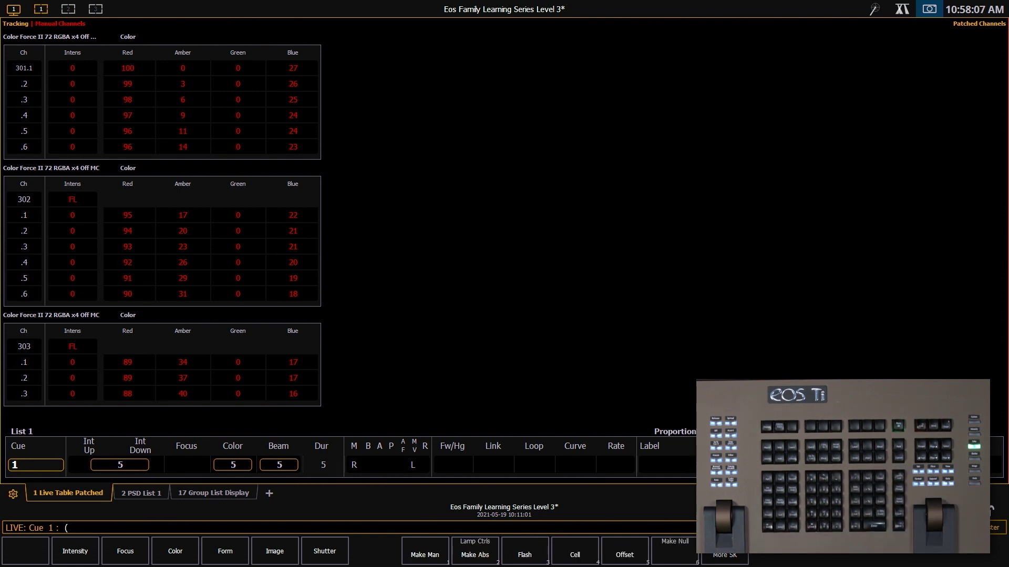
text(301t)
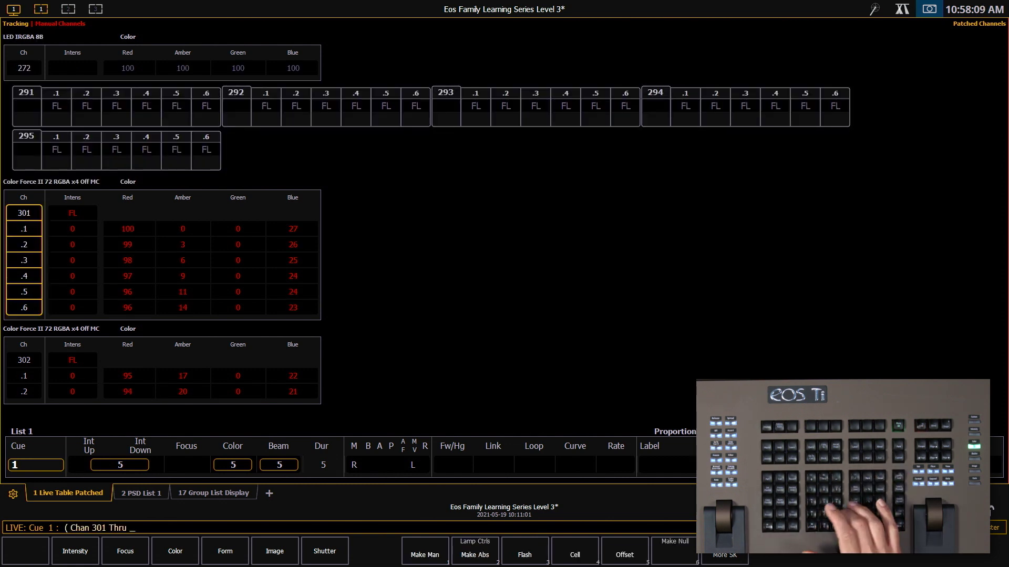
text(312c)
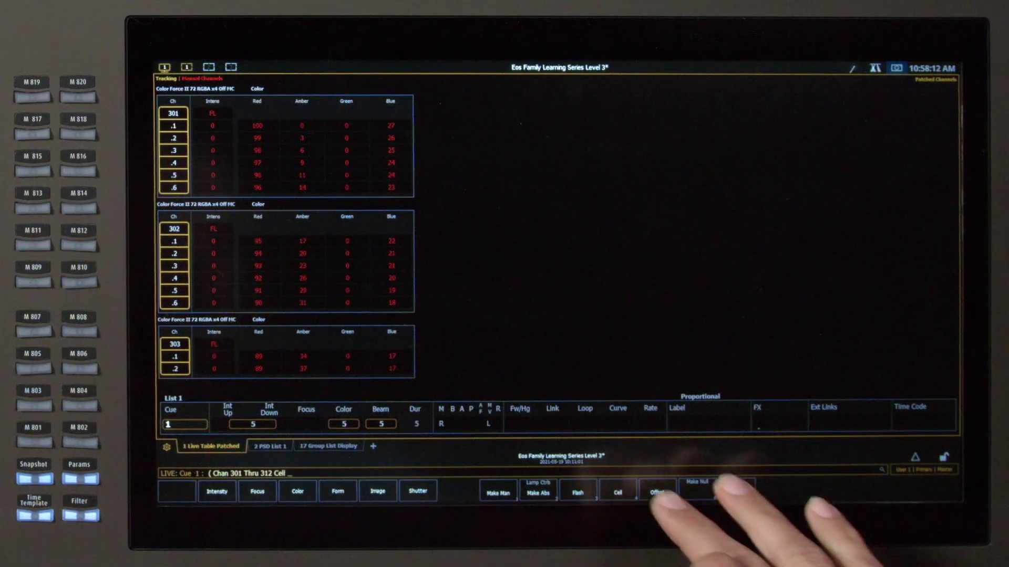
click(624, 554)
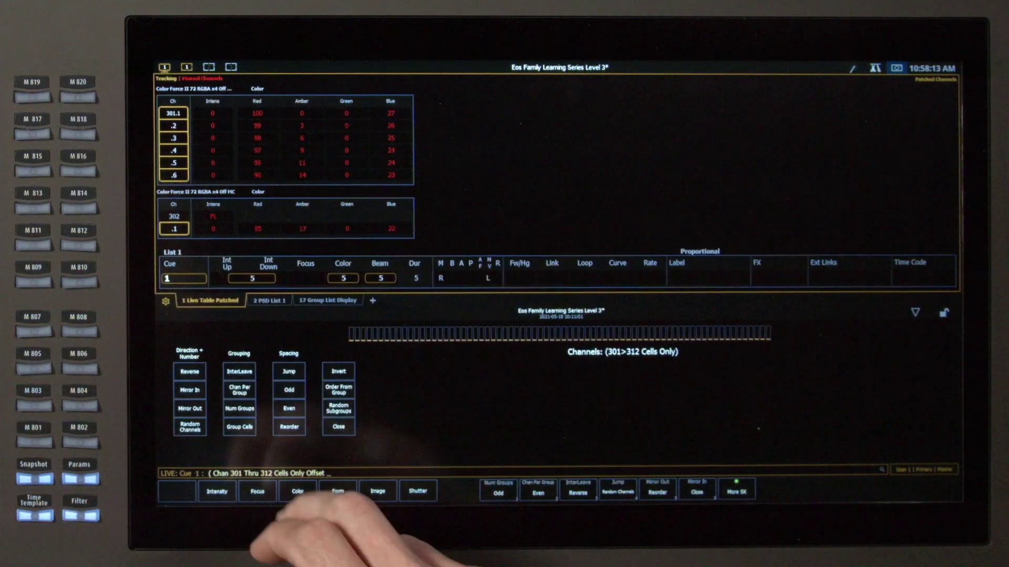
click(190, 390)
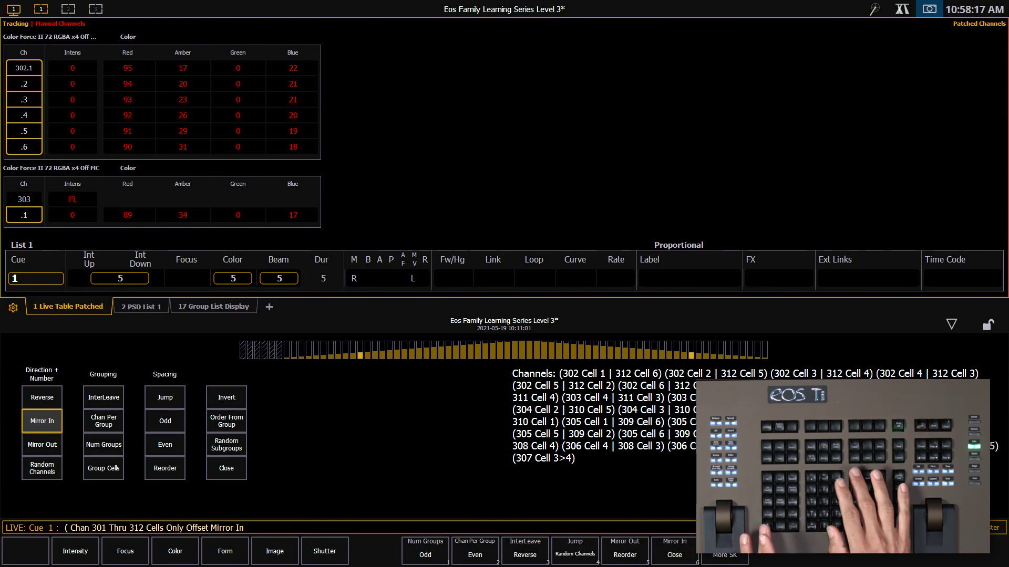
key(Return)
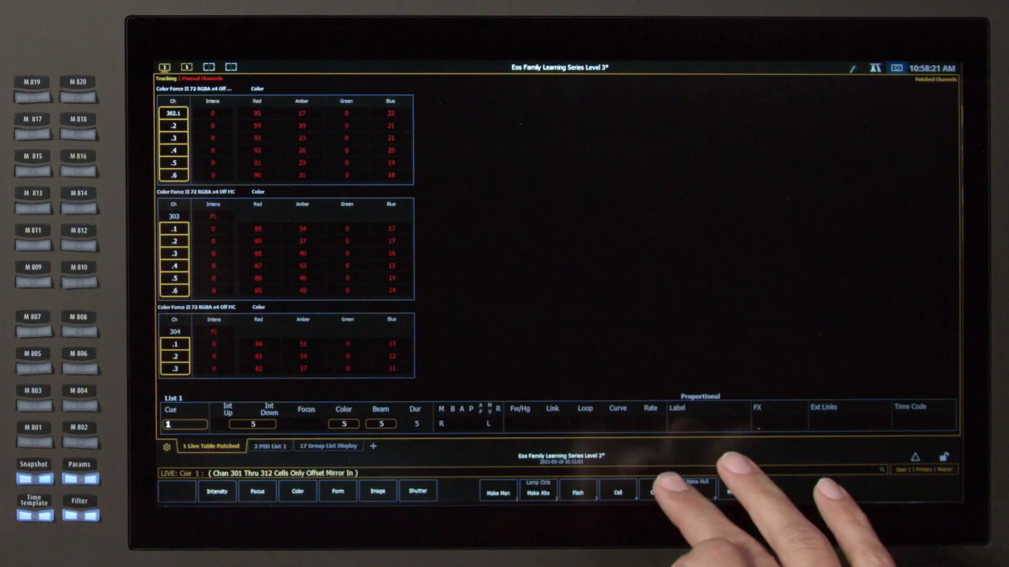
Step: Apply an Odd offset to the parenthesised Mirror In selection and fan its intensity from 0 thru Full
click(624, 554)
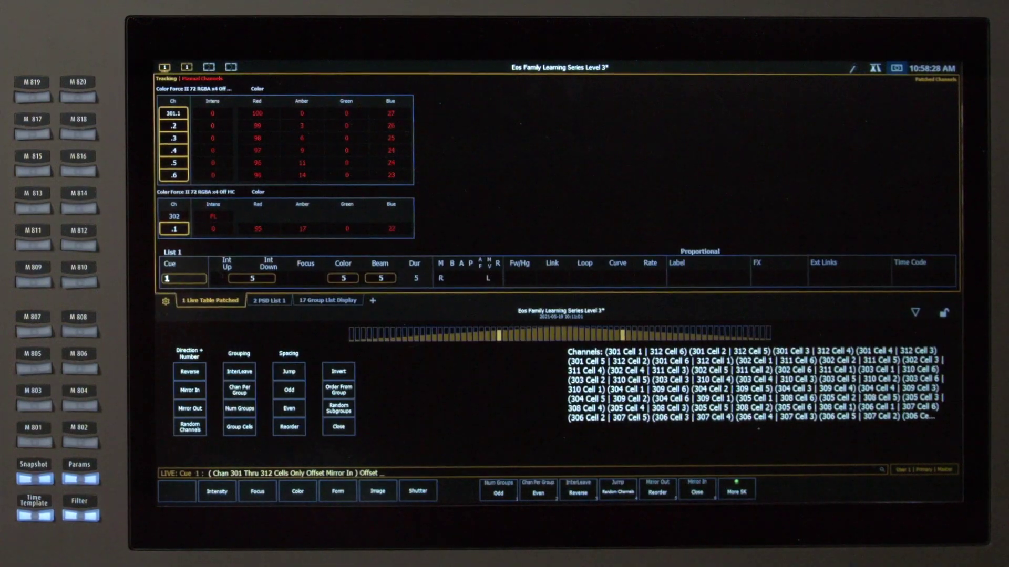
click(289, 390)
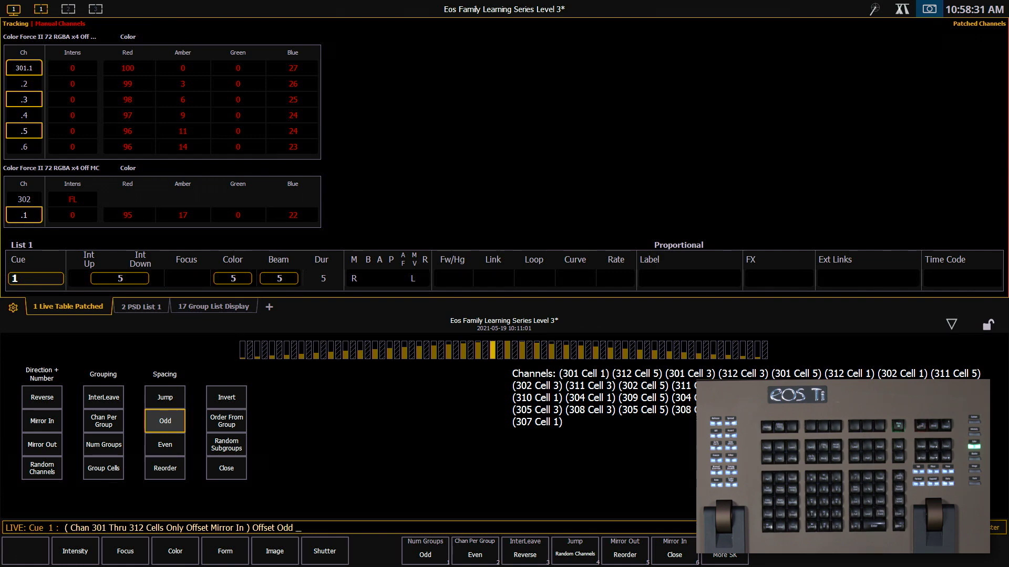
key(a)
key(0)
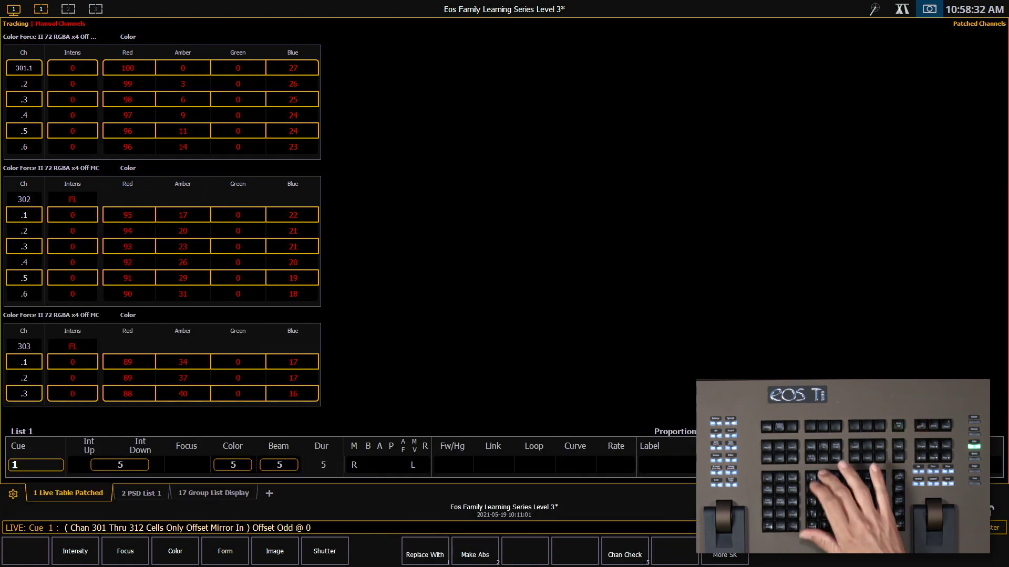
key(t)
key(f)
key(Return)
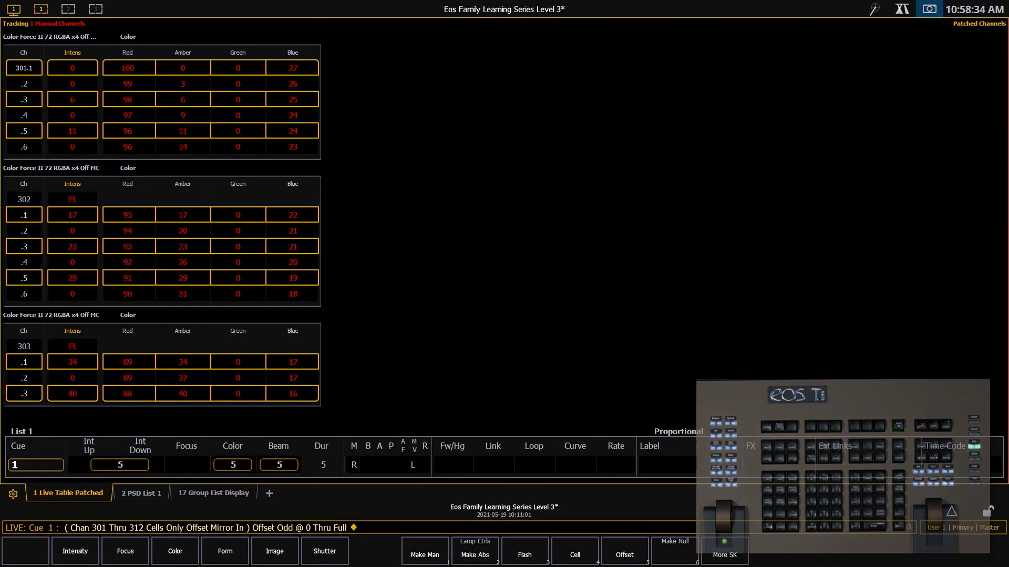